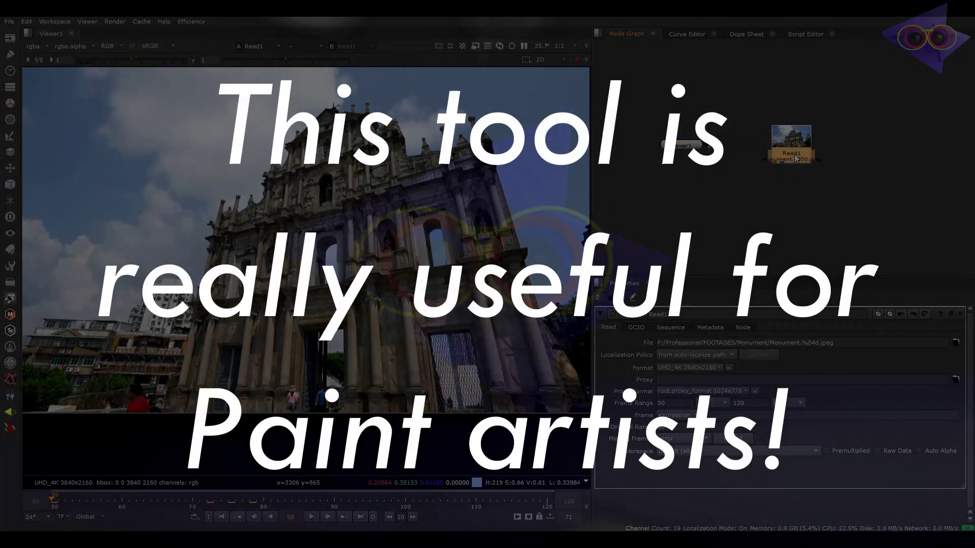
Step: Load the Monument source node into the Silhouette viewer and scrub through the footage to its last frame
{"action": "scroll", "coordinate": [290, 246], "scroll_direction": "up", "scroll_amount": 5}
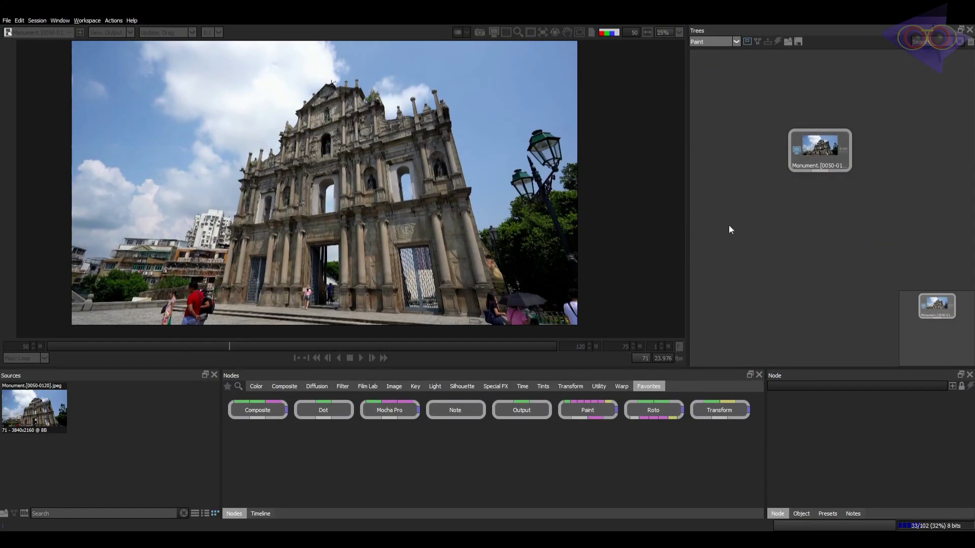
{"action": "double_click", "coordinate": [827, 152]}
{"action": "left_click_drag", "start_coordinate": [163, 348], "coordinate": [396, 337]}
{"action": "left_click_drag", "start_coordinate": [581, 341], "coordinate": [695, 343]}
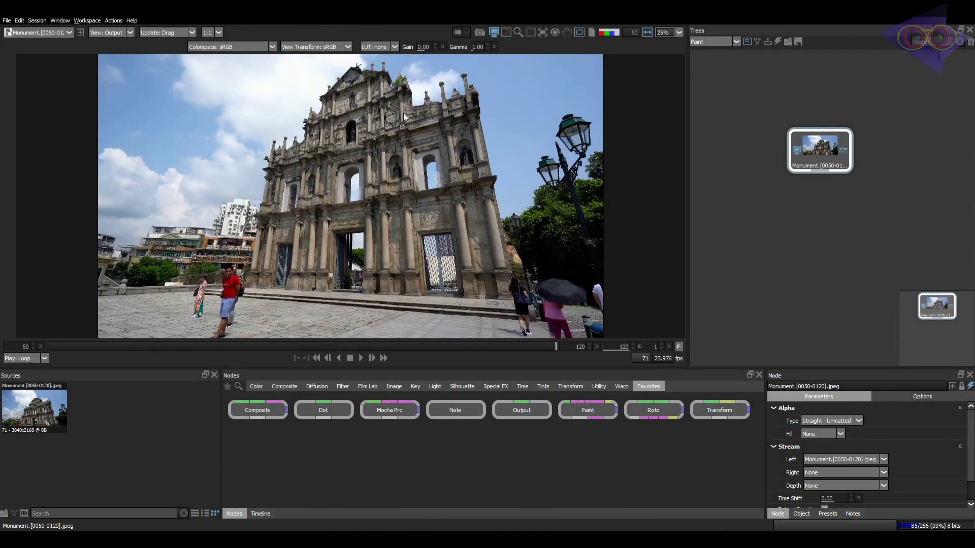
Step: Add a Roto node after the Monument source and draw a square shape around the facade's arched statue niche
{"action": "scroll", "coordinate": [403, 112], "scroll_direction": "up", "scroll_amount": 8}
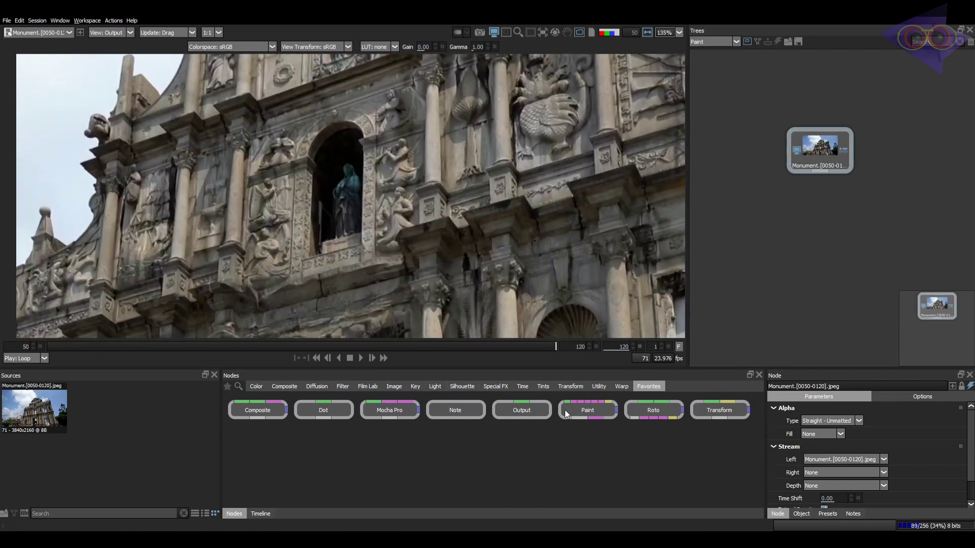
{"action": "left_click", "coordinate": [653, 410]}
{"action": "left_click_drag", "start_coordinate": [297, 120], "coordinate": [386, 263]}
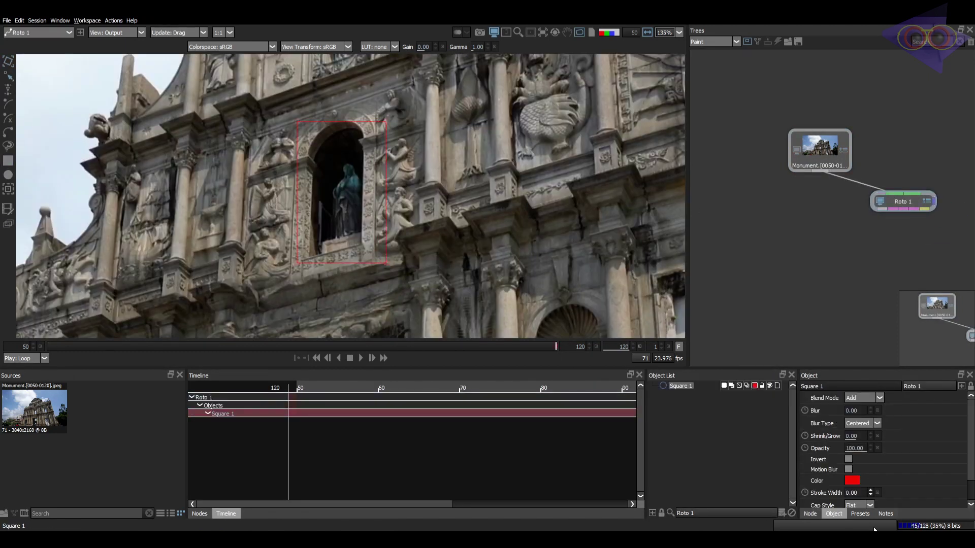
Step: Track the niche square backward with the Mocha Tracker
{"action": "left_click", "coordinate": [8, 190]}
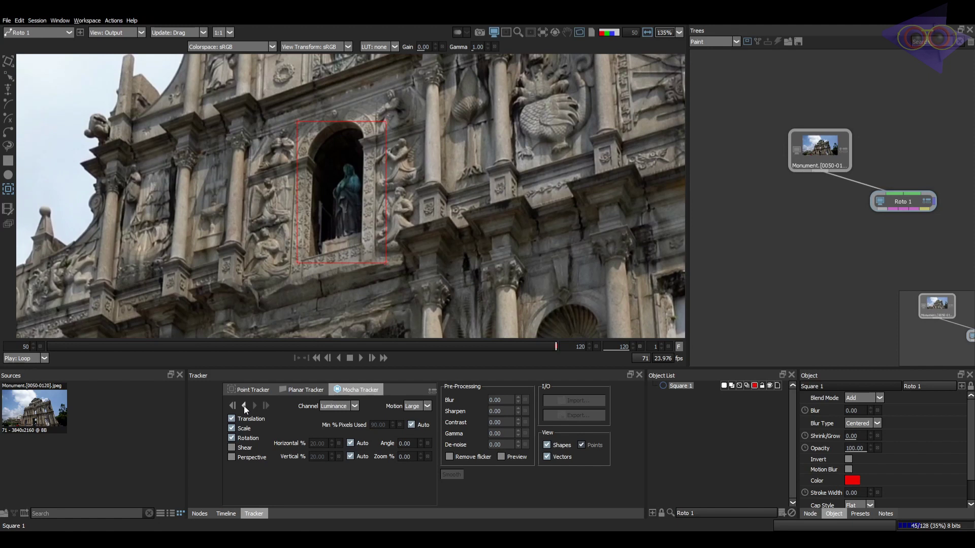
{"action": "left_click", "coordinate": [244, 405]}
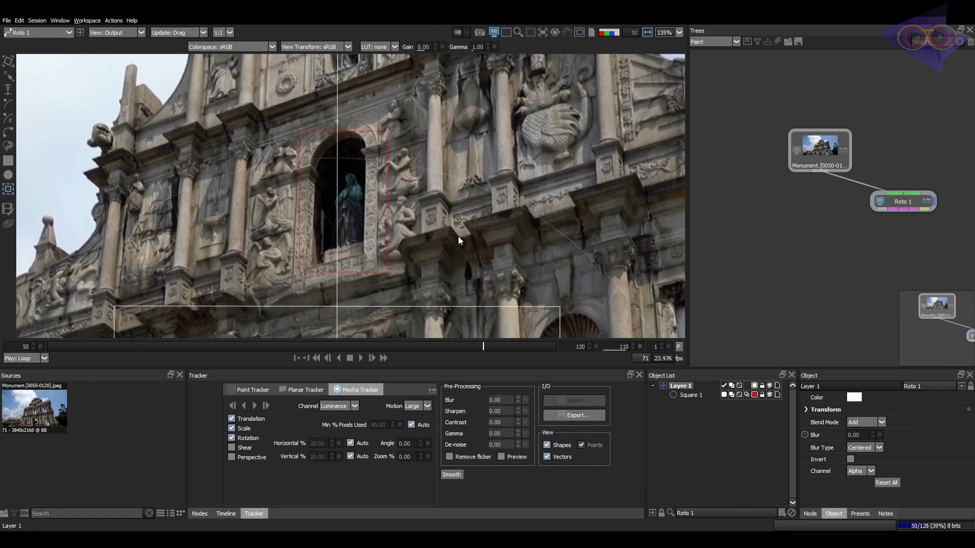
{"action": "left_click", "coordinate": [857, 220]}
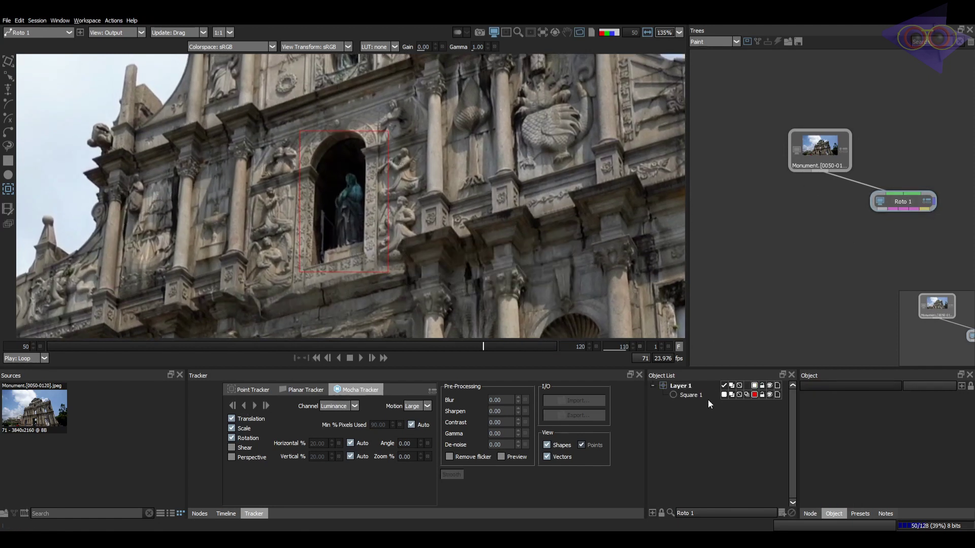
Step: Delete the tracked layer and its square shape from the Roto node
{"action": "left_click", "coordinate": [690, 389]}
{"action": "left_click", "coordinate": [691, 395]}
{"action": "key", "text": "Delete"}
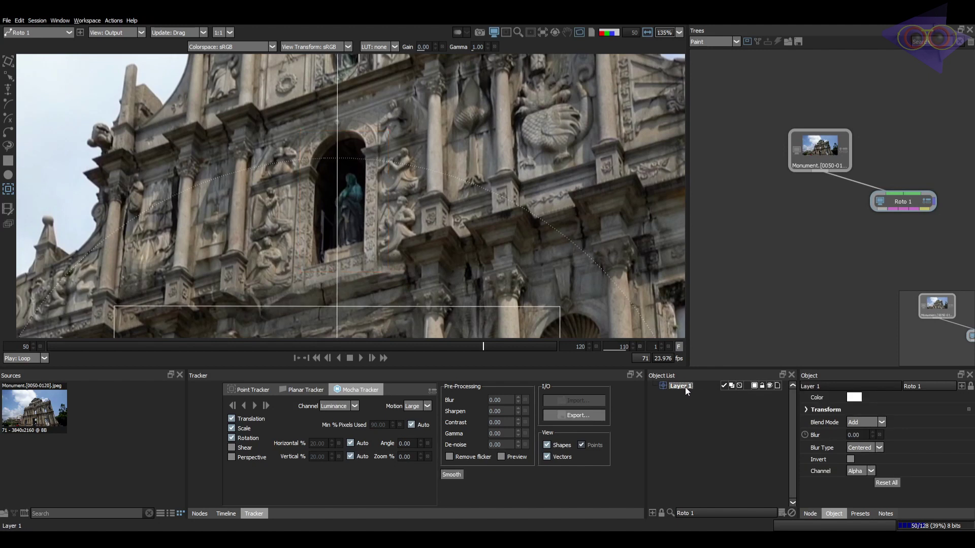
{"action": "key", "text": "Delete"}
Step: Limit the working frame range to frames 60 to 100
{"action": "left_click_drag", "start_coordinate": [23, 347], "coordinate": [49, 347]}
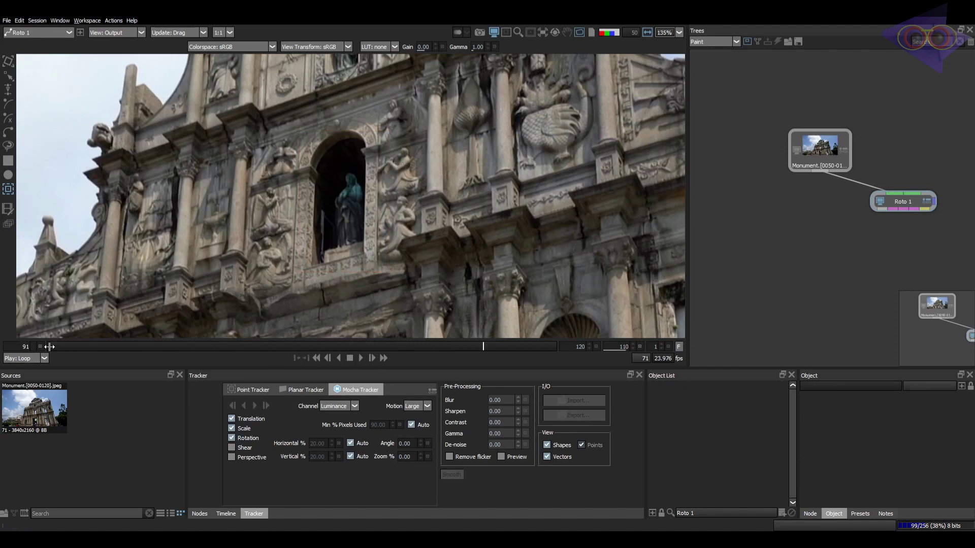
{"action": "left_click", "coordinate": [29, 347]}
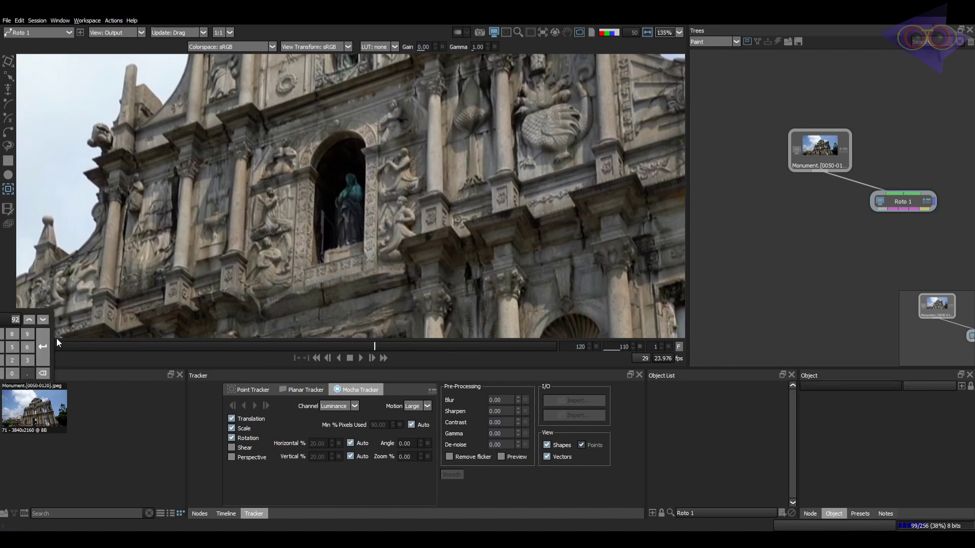
{"action": "type", "text": "60"}
{"action": "key", "text": "Return"}
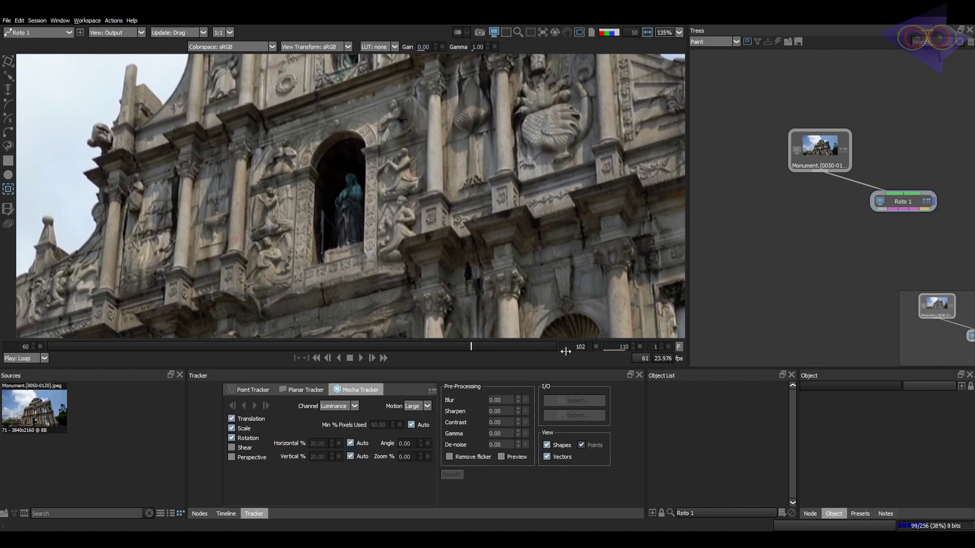
{"action": "left_click_drag", "start_coordinate": [574, 351], "coordinate": [566, 352]}
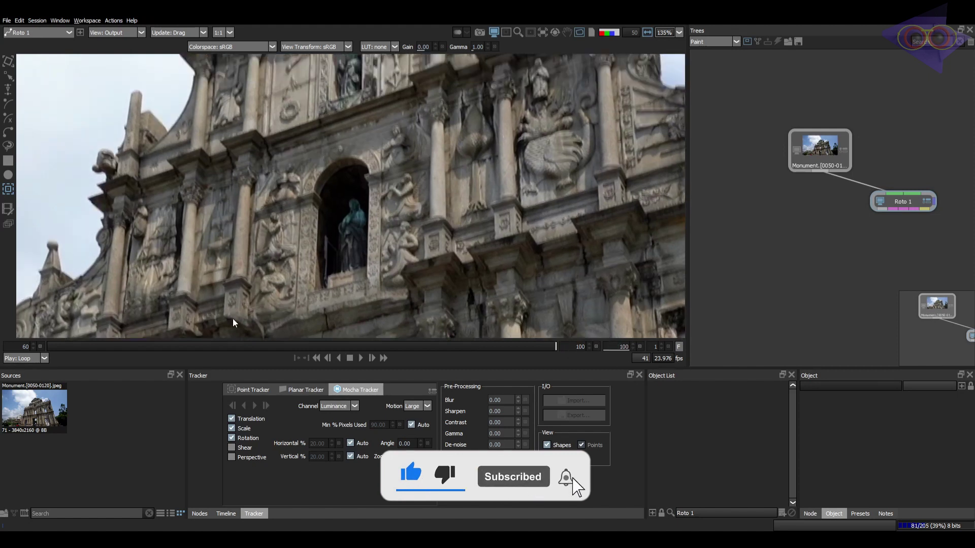
Step: Draw a square around the arched statue niche at frame 100 and track it backward to frame 60 with the Mocha Tracker
{"action": "scroll", "coordinate": [436, 246], "scroll_direction": "down", "scroll_amount": 1}
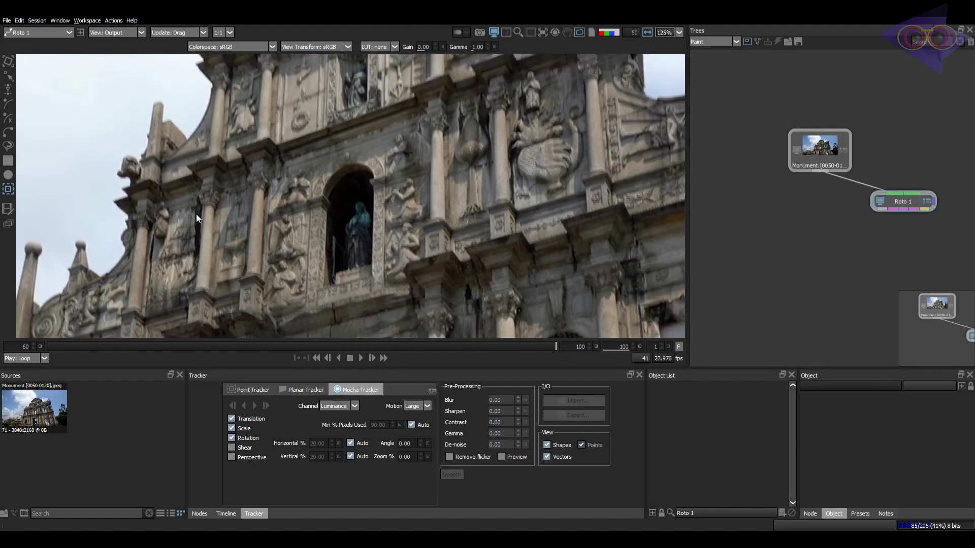
{"action": "left_click", "coordinate": [8, 161]}
{"action": "left_click_drag", "start_coordinate": [369, 248], "coordinate": [386, 311]}
{"action": "left_click", "coordinate": [244, 406]}
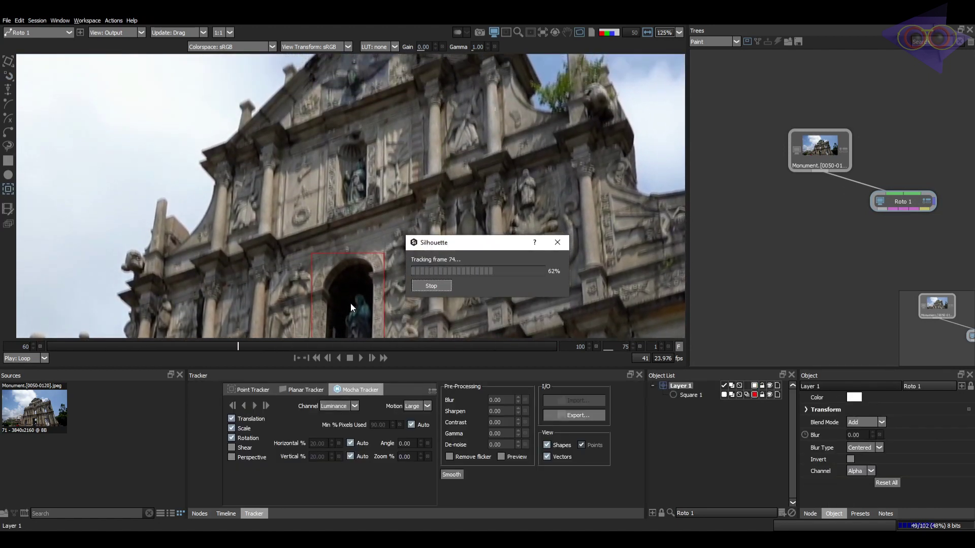
{"action": "left_click", "coordinate": [199, 346]}
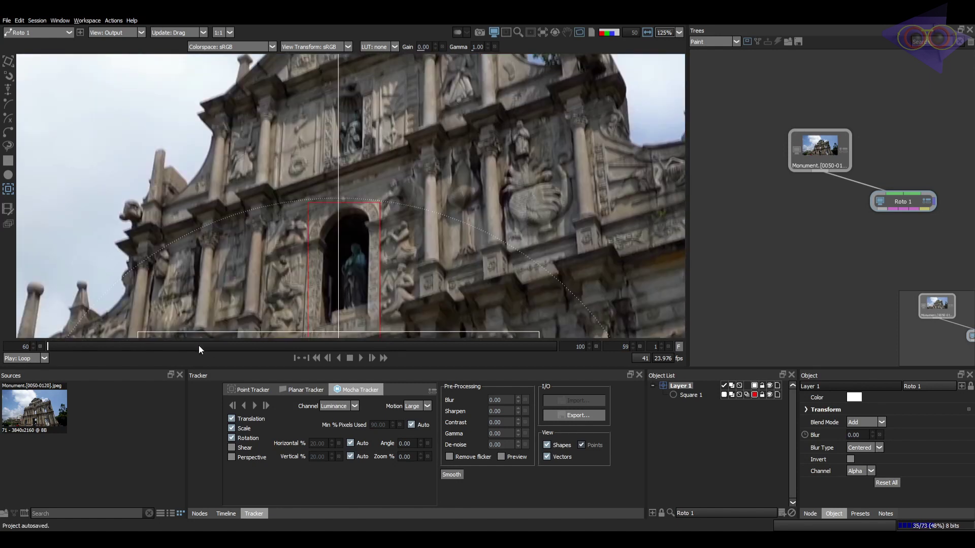
{"action": "left_click_drag", "start_coordinate": [199, 347], "coordinate": [48, 346]}
{"action": "left_click", "coordinate": [851, 226]}
Step: Add a Paint node fed by the Monument source, link the Roto node's tracking data to it, and view the Paint node
{"action": "left_click", "coordinate": [199, 514]}
{"action": "left_click_drag", "start_coordinate": [550, 413], "coordinate": [815, 215]}
{"action": "left_click_drag", "start_coordinate": [818, 173], "coordinate": [818, 172]}
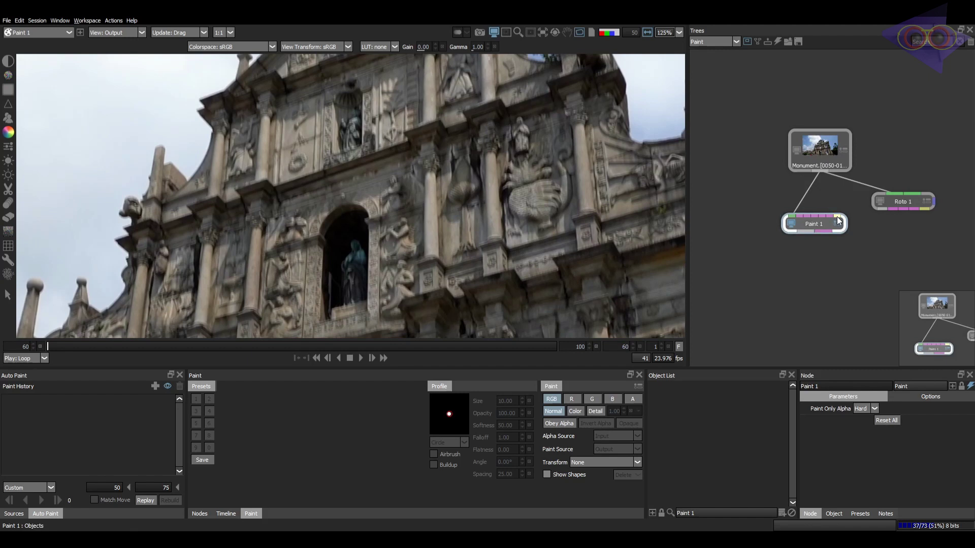
{"action": "left_click_drag", "start_coordinate": [926, 212], "coordinate": [915, 202]}
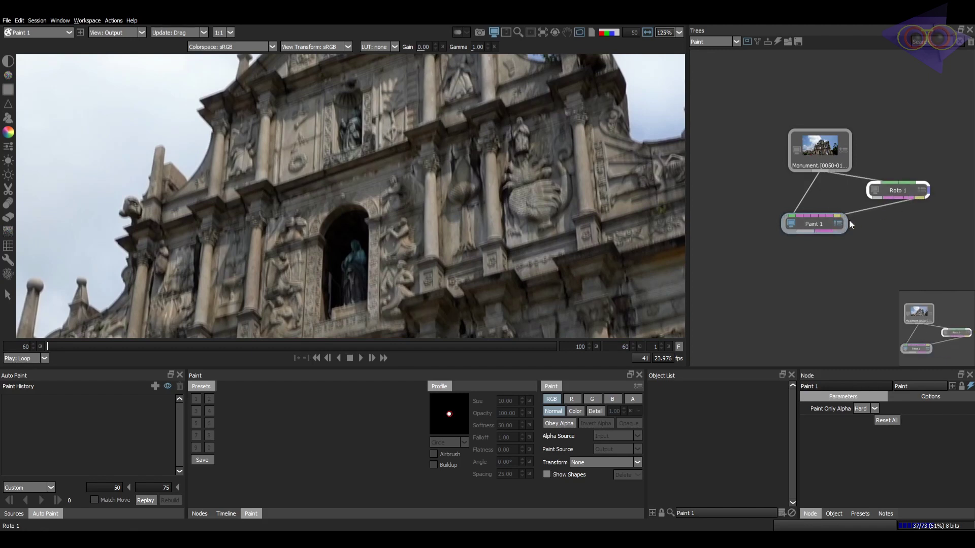
{"action": "left_click", "coordinate": [790, 224]}
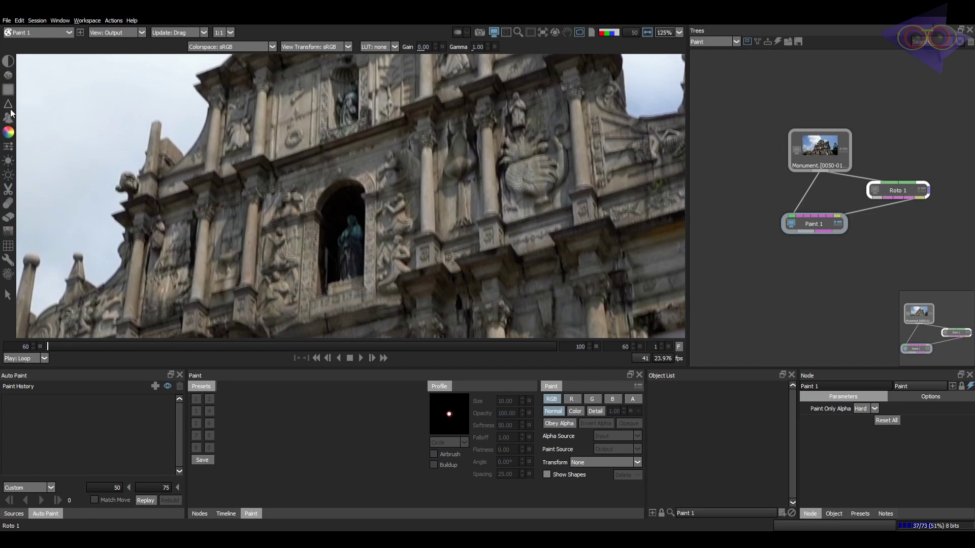
Step: Paint out the statue inside the arched niche at frame 60 with Drag strokes, and switch to the Eraser for cleanup
{"action": "left_click", "coordinate": [8, 203]}
{"action": "scroll", "coordinate": [360, 223], "scroll_direction": "up", "scroll_amount": 4}
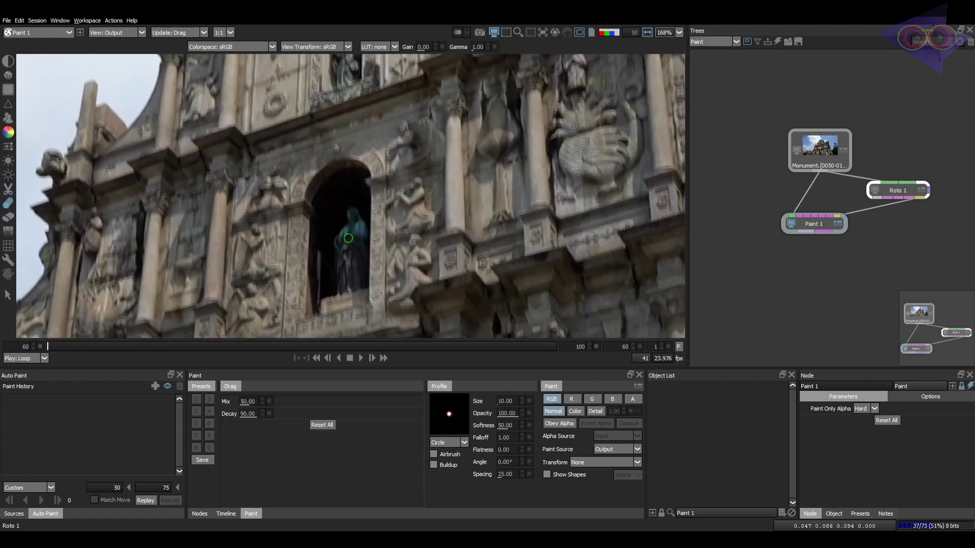
{"action": "mouse_move", "coordinate": [359, 224]}
{"action": "left_mouse_down"}
{"action": "mouse_move", "coordinate": [332, 257]}
{"action": "mouse_move", "coordinate": [346, 280]}
{"action": "mouse_move", "coordinate": [360, 212]}
{"action": "mouse_move", "coordinate": [360, 266]}
{"action": "mouse_move", "coordinate": [332, 306]}
{"action": "mouse_move", "coordinate": [354, 295]}
{"action": "mouse_move", "coordinate": [361, 272]}
{"action": "mouse_move", "coordinate": [373, 304]}
{"action": "mouse_move", "coordinate": [330, 315]}
{"action": "mouse_move", "coordinate": [377, 306]}
{"action": "mouse_move", "coordinate": [309, 316]}
{"action": "left_mouse_up"}
{"action": "key", "text": "1"}
{"action": "key", "text": "2"}
{"action": "key", "text": "e"}
{"action": "key", "text": "1"}
{"action": "key", "text": "2"}
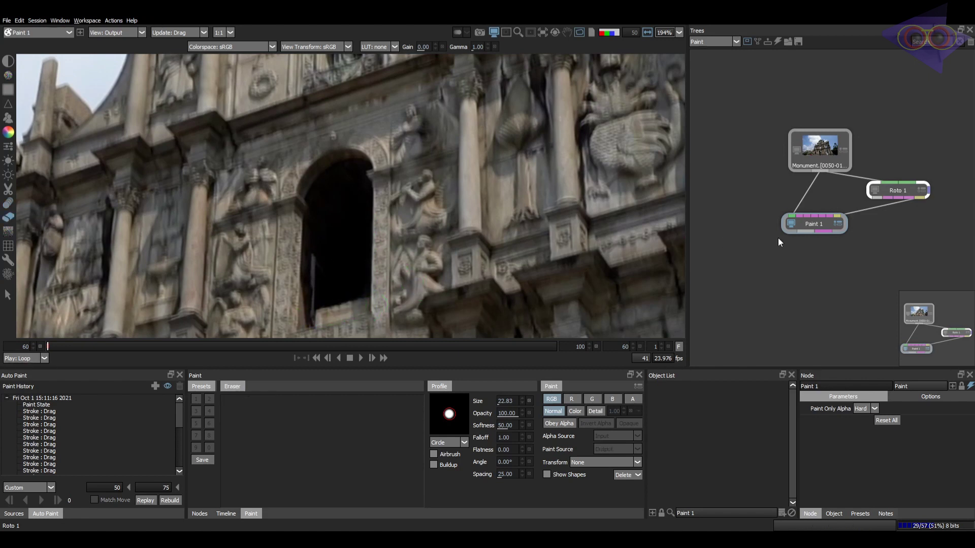
Step: Replay the recorded paint strokes over frames 60 to 100 with Match Move enabled and the transform set to Layer 1
{"action": "left_click", "coordinate": [80, 398]}
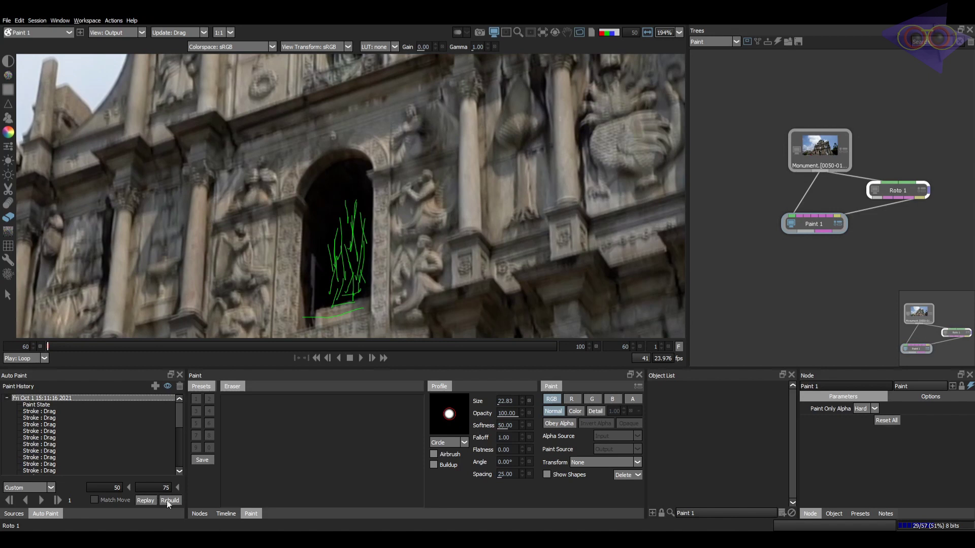
{"action": "left_click", "coordinate": [637, 463]}
{"action": "left_click", "coordinate": [579, 477]}
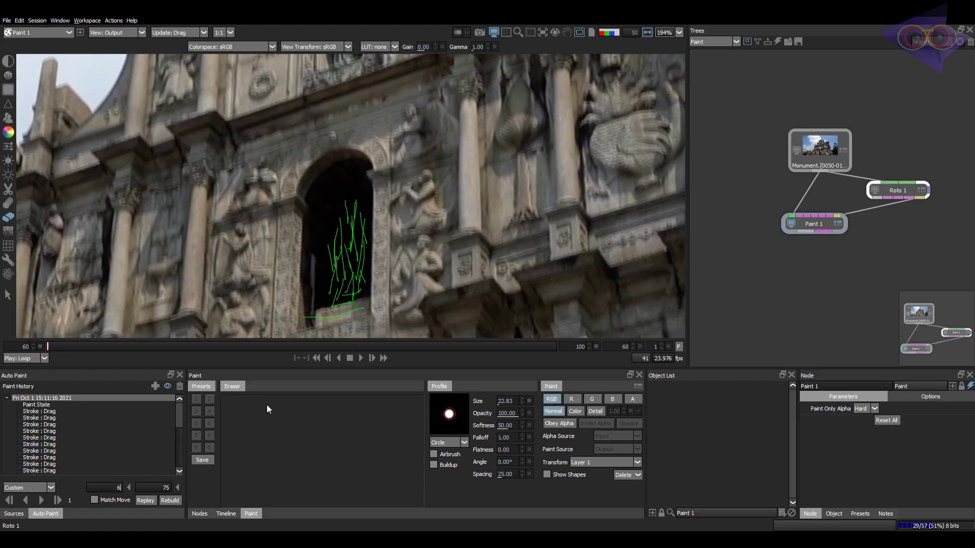
{"action": "key", "text": "Tab"}
{"action": "type", "text": "100"}
{"action": "left_click", "coordinate": [95, 500]}
{"action": "left_click", "coordinate": [42, 500]}
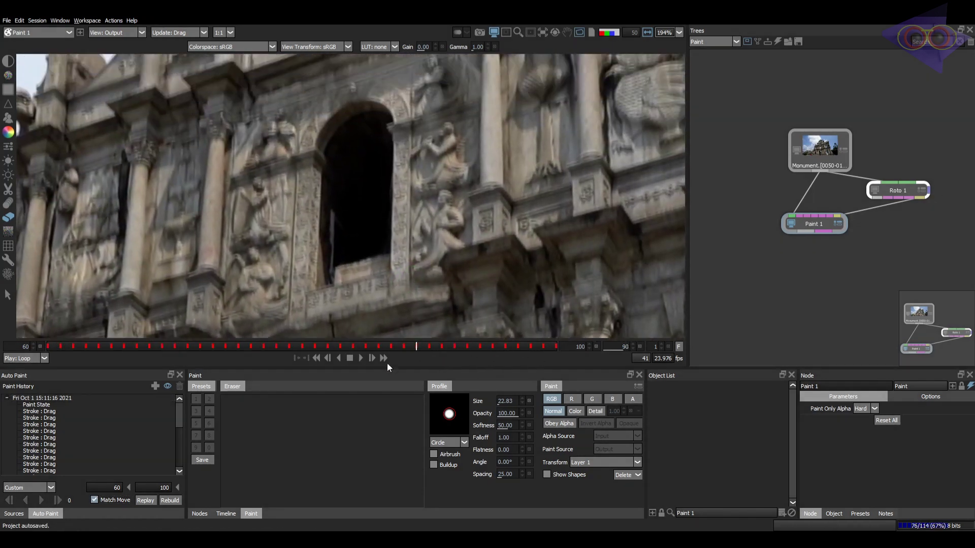
Step: Restore the working frame range to frames 50 to 120 and scrub through the painted frames
{"action": "mouse_move", "coordinate": [387, 368]}
{"action": "left_mouse_down"}
{"action": "mouse_move", "coordinate": [78, 374]}
{"action": "mouse_move", "coordinate": [13, 354]}
{"action": "mouse_move", "coordinate": [32, 347]}
{"action": "left_mouse_up"}
{"action": "left_click", "coordinate": [19, 348]}
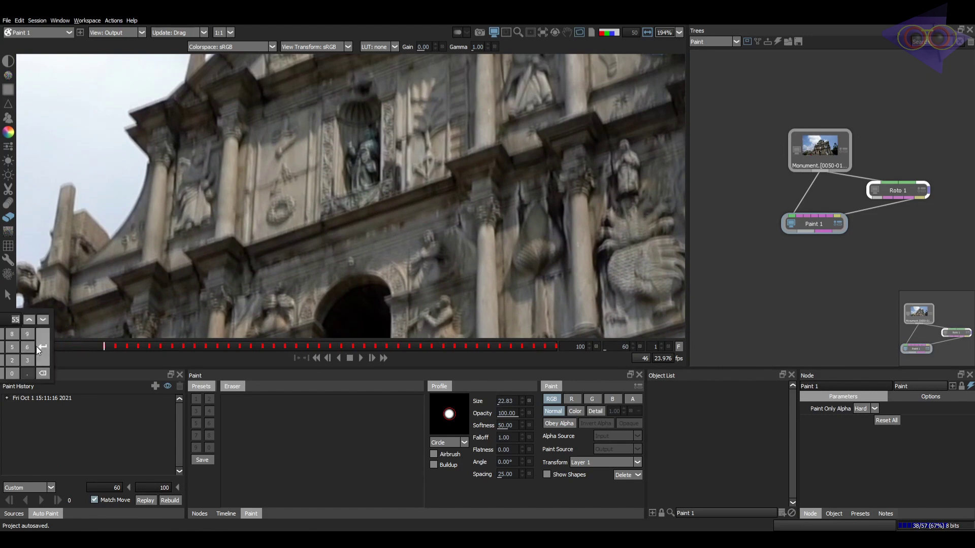
{"action": "left_click", "coordinate": [42, 348]}
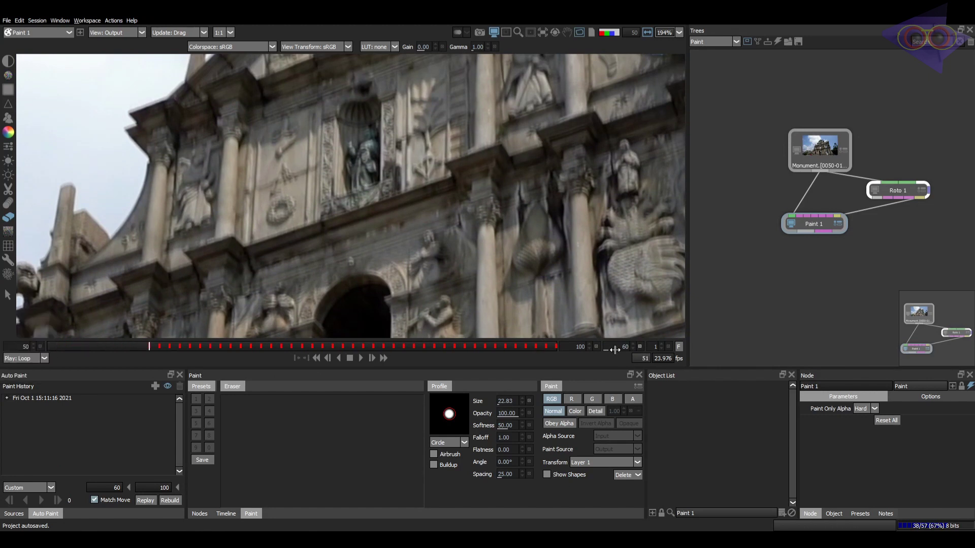
{"action": "left_click", "coordinate": [583, 349]}
{"action": "type", "text": "120"}
{"action": "left_click", "coordinate": [596, 355]}
{"action": "left_click_drag", "start_coordinate": [410, 345], "coordinate": [385, 364]}
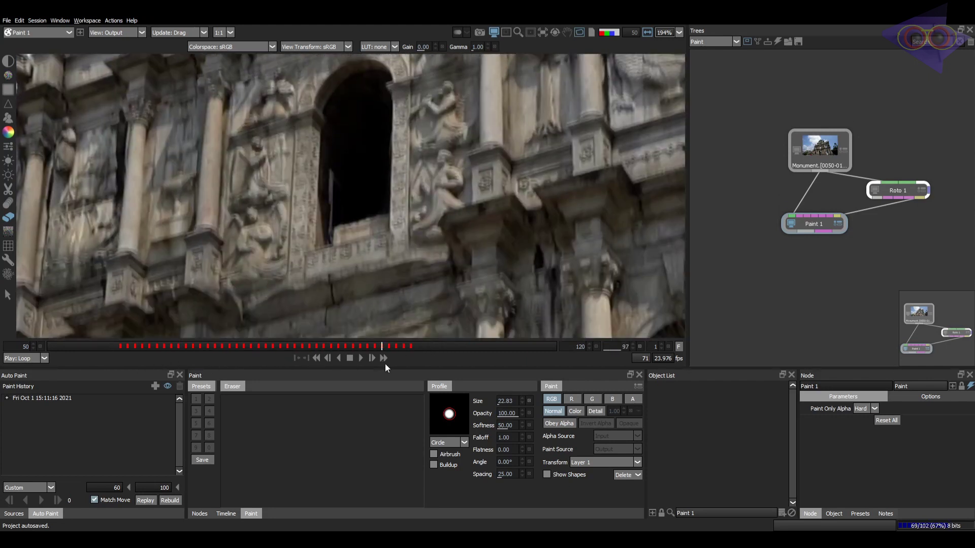
Step: Add an Output node, connect it to the Paint node's paint-only output, and display it in the viewer
{"action": "left_click", "coordinate": [200, 513]}
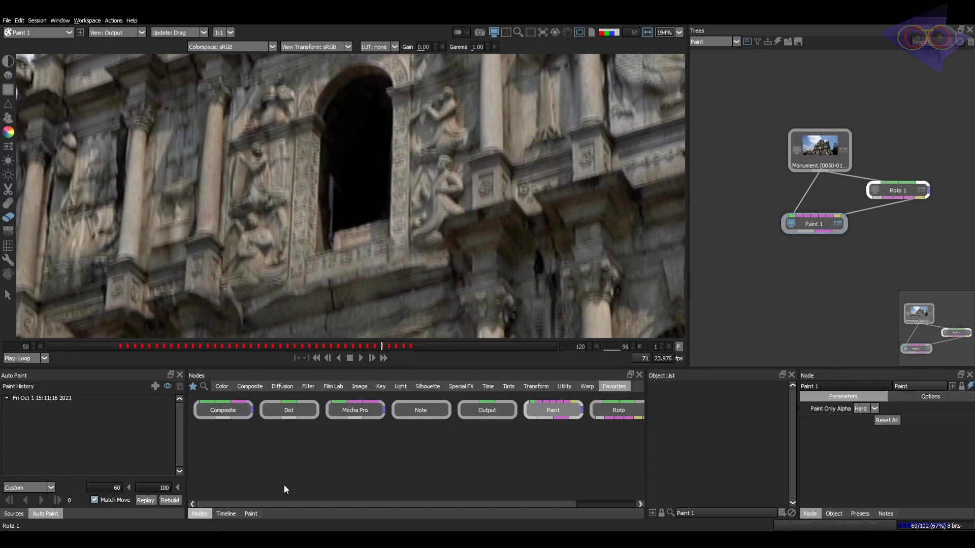
{"action": "left_click_drag", "start_coordinate": [480, 415], "coordinate": [711, 335]}
{"action": "mouse_move", "coordinate": [803, 261]}
{"action": "left_mouse_down"}
{"action": "mouse_move", "coordinate": [808, 232]}
{"action": "mouse_move", "coordinate": [822, 231]}
{"action": "left_mouse_up"}
{"action": "scroll", "coordinate": [388, 259], "scroll_direction": "down", "scroll_amount": 1}
{"action": "left_click_drag", "start_coordinate": [514, 210], "coordinate": [518, 239]}
{"action": "left_click_drag", "start_coordinate": [354, 133], "coordinate": [367, 163]}
{"action": "key", "text": "a"}
{"action": "key", "text": "a"}
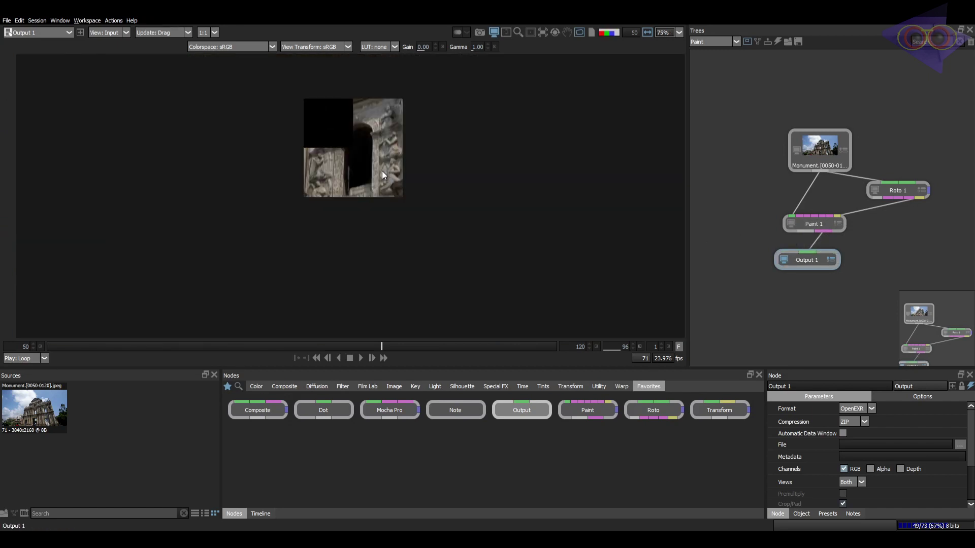
Step: Set the output file to paint.####.exr in the paintout folder and include the Alpha channel
{"action": "left_click", "coordinate": [963, 446]}
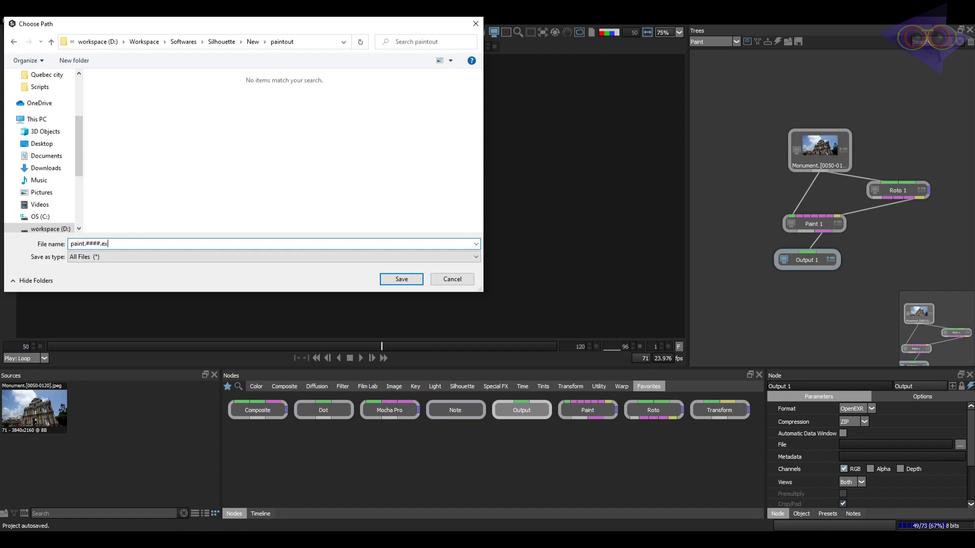
{"action": "type", "text": "r"}
{"action": "key", "text": "Return"}
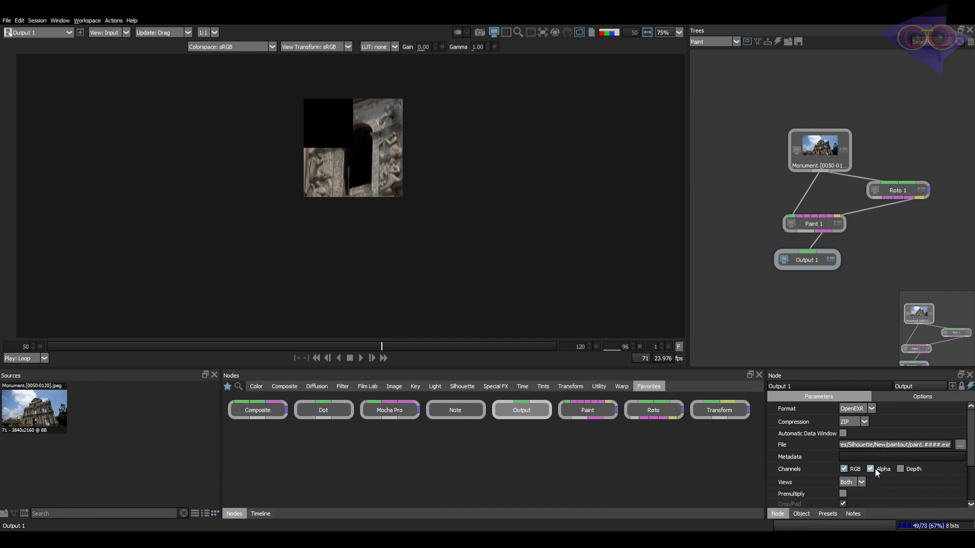
Step: Render the selected output node over a custom range of frames 60 to 100
{"action": "scroll", "coordinate": [876, 472], "scroll_direction": "down", "scroll_amount": 3}
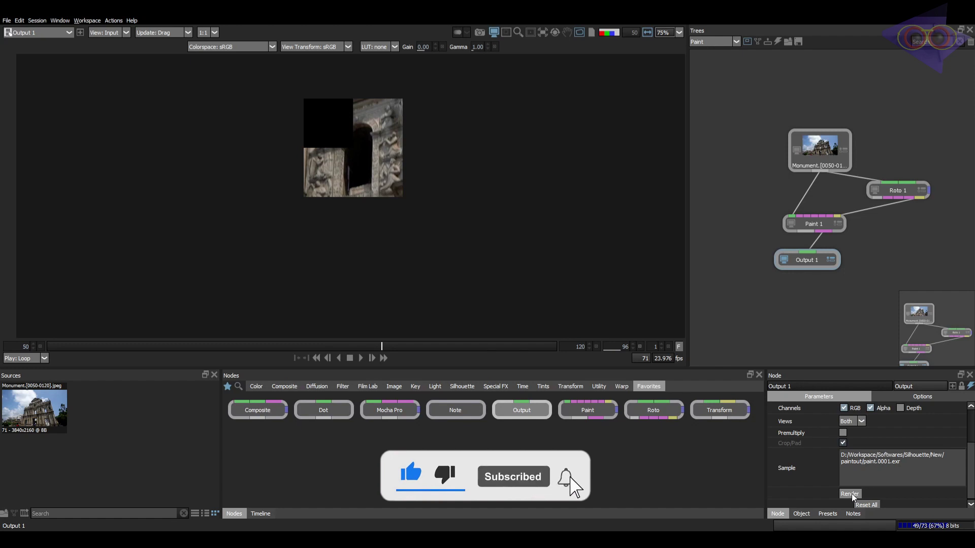
{"action": "left_click", "coordinate": [850, 494]}
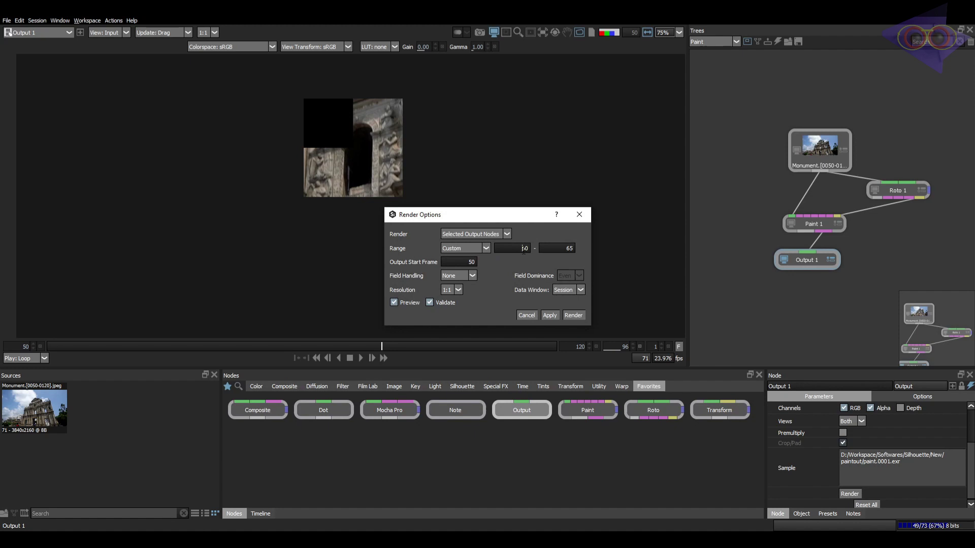
{"action": "key", "text": "BackSpace"}
{"action": "key", "text": "BackSpace"}
{"action": "type", "text": "60"}
{"action": "key", "text": "Tab"}
{"action": "type", "text": "100"}
{"action": "left_click", "coordinate": [574, 315]}
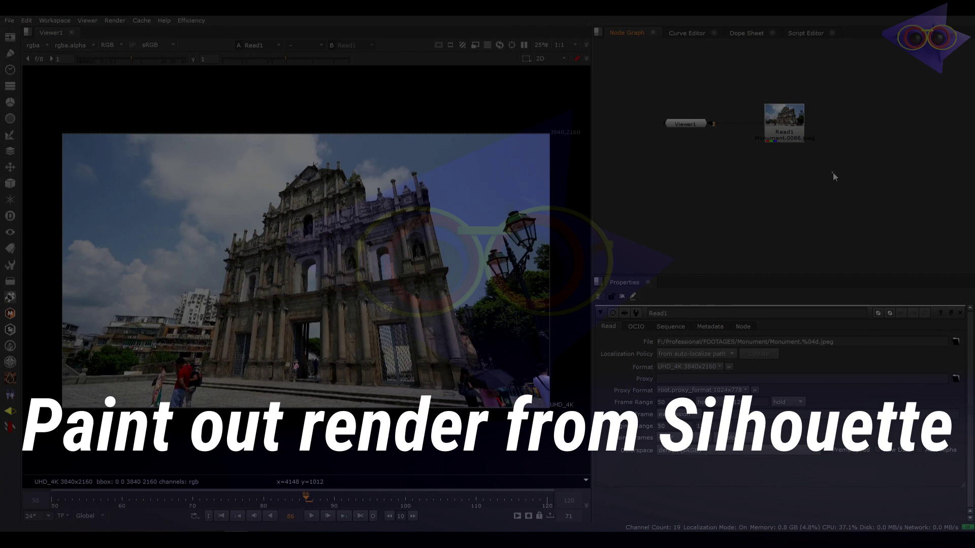
Step: Switch to Nuke, import the paint.####.exr sequence with a Read node, and open the properties of the Monument Read node
{"action": "key", "text": "r"}
{"action": "double_click", "coordinate": [439, 218]}
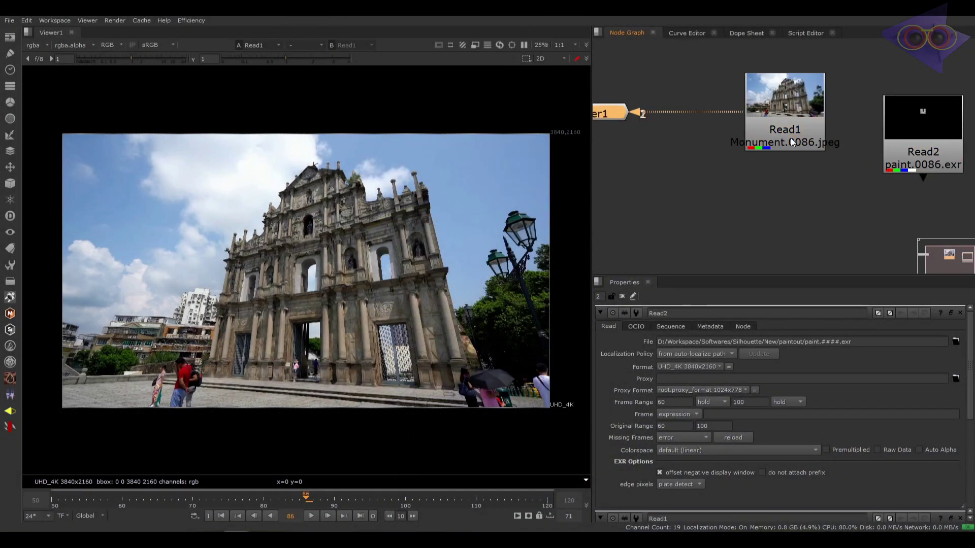
{"action": "double_click", "coordinate": [791, 138]}
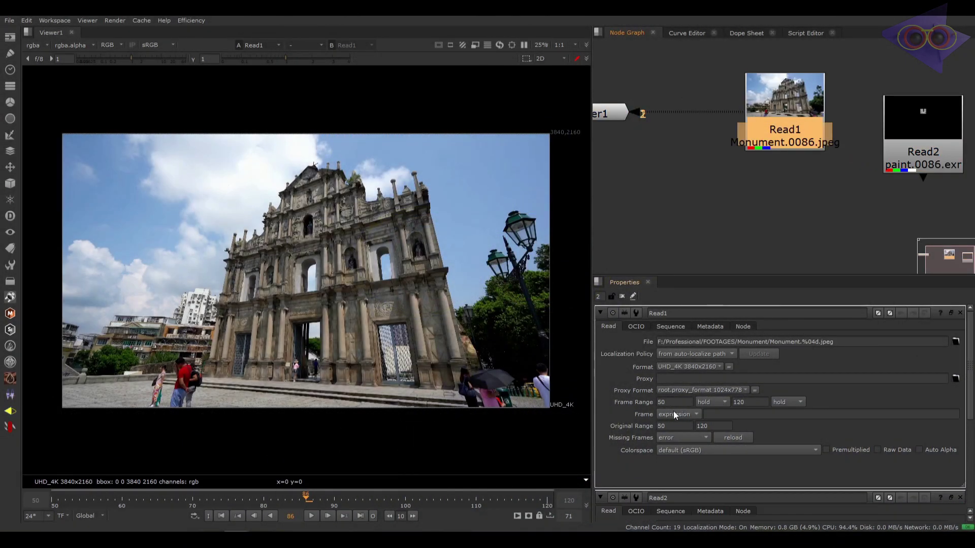
Step: Inspect the properties of the paint.####.exr Read node, and view its image and alpha channel in the viewer
{"action": "left_click_drag", "start_coordinate": [818, 158], "coordinate": [725, 155]}
{"action": "double_click", "coordinate": [812, 138]}
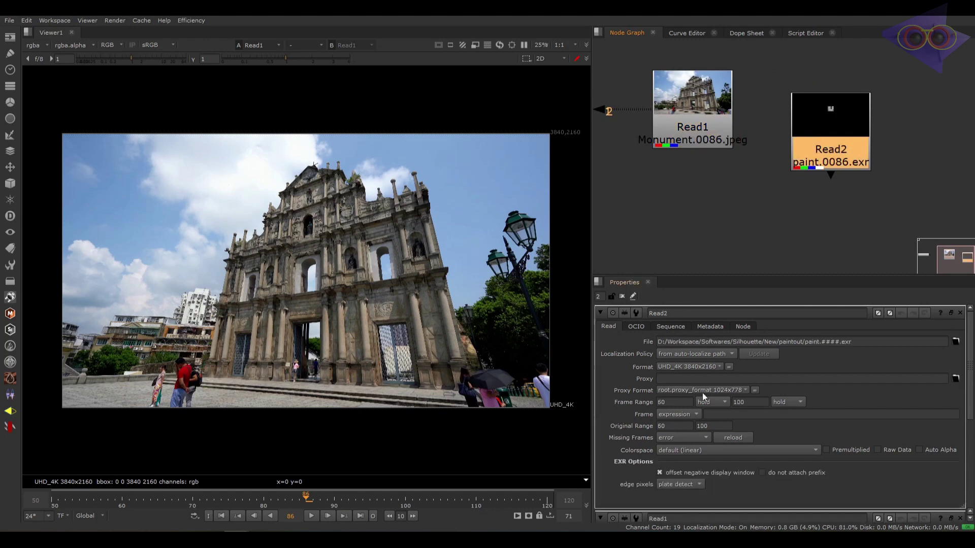
{"action": "scroll", "coordinate": [721, 183], "scroll_direction": "down", "scroll_amount": 3}
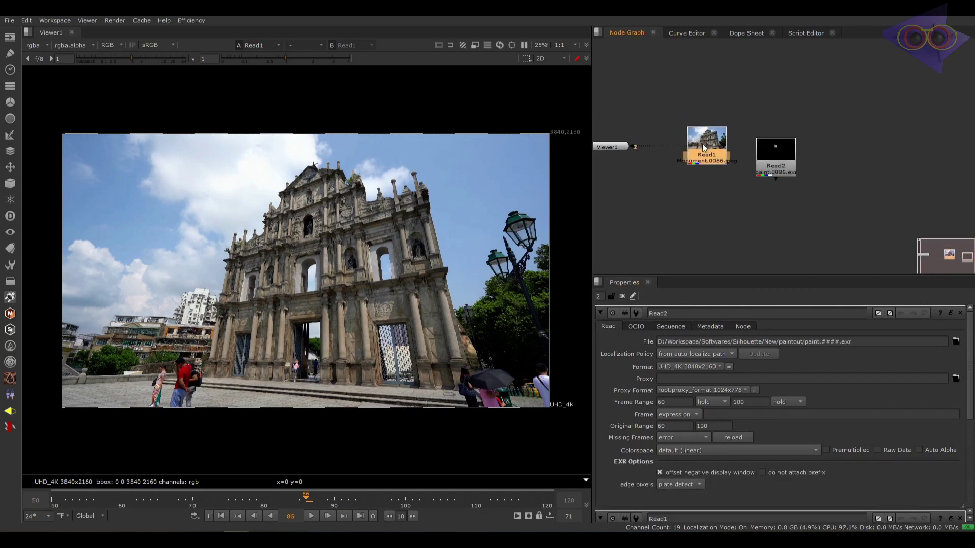
{"action": "key", "text": "1"}
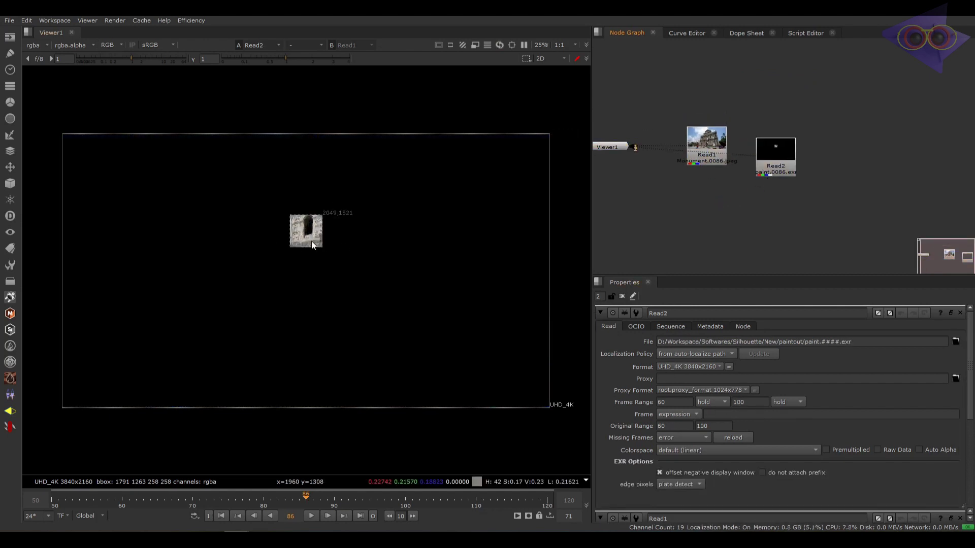
{"action": "scroll", "coordinate": [313, 235], "scroll_direction": "up", "scroll_amount": 3}
{"action": "key", "text": "a"}
{"action": "key", "text": "a"}
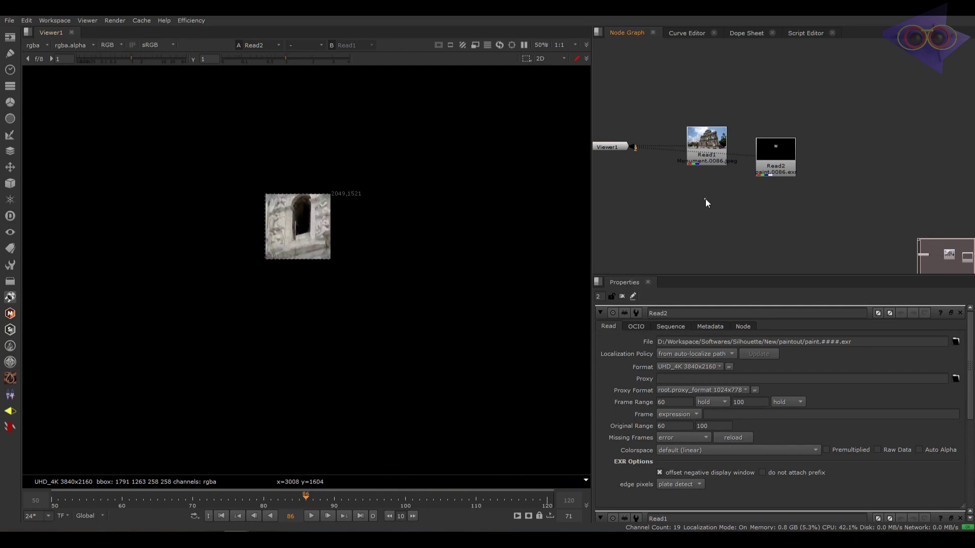
Step: Merge the paint.####.exr patch (A) over the Monument plate (B) and display the result in the viewer
{"action": "key", "text": "m"}
{"action": "left_click_drag", "start_coordinate": [715, 213], "coordinate": [715, 217]}
{"action": "left_click_drag", "start_coordinate": [701, 199], "coordinate": [766, 165]}
{"action": "key", "text": "1"}
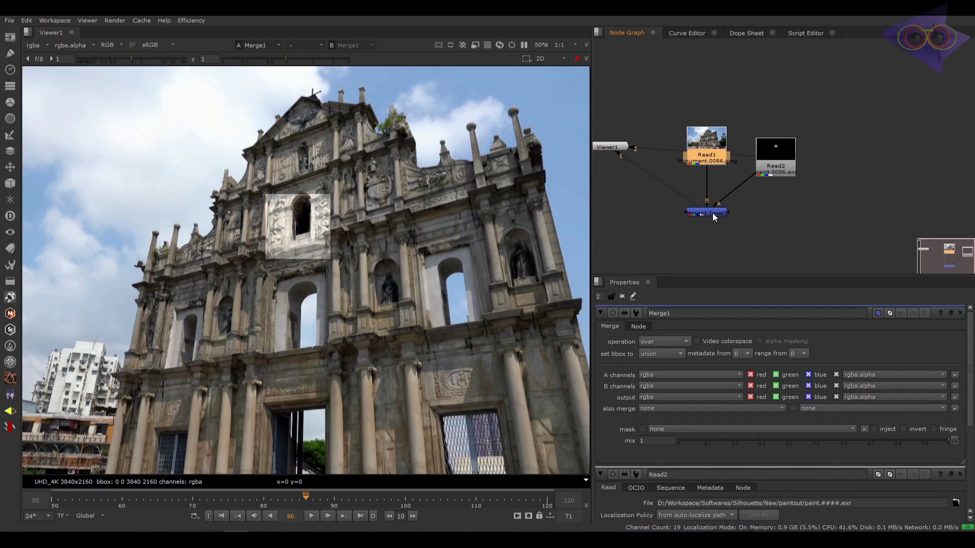
{"action": "scroll", "coordinate": [316, 221], "scroll_direction": "up", "scroll_amount": 4}
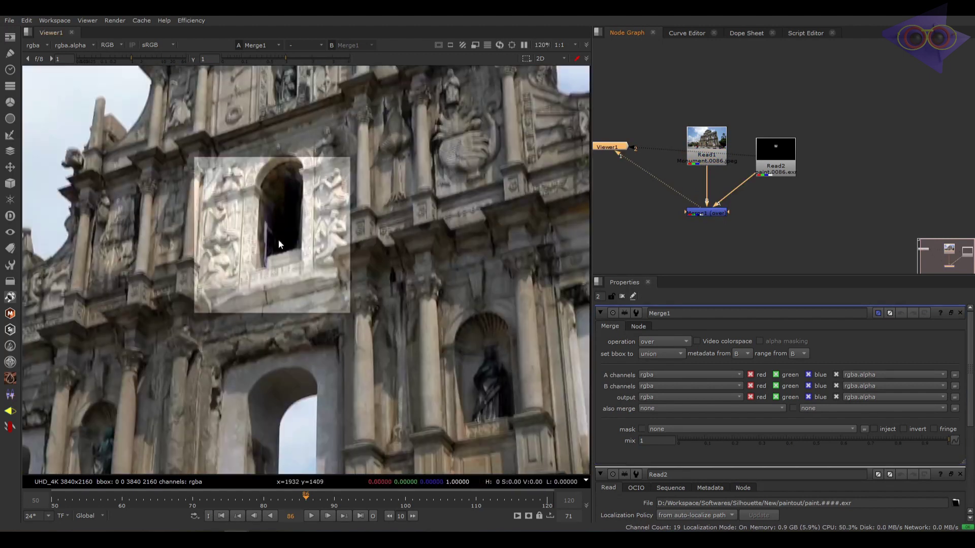
Step: Insert a Premult node between the paint.####.exr Read node and the Merge's A input, placing it level with the Merge
{"action": "left_click", "coordinate": [782, 169]}
{"action": "double_click", "coordinate": [782, 171]}
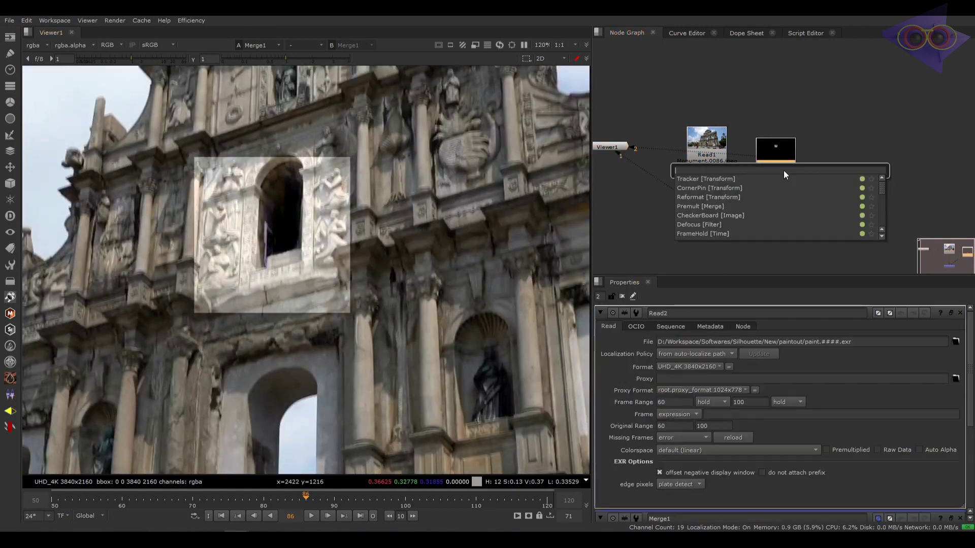
{"action": "key", "text": "shift+p"}
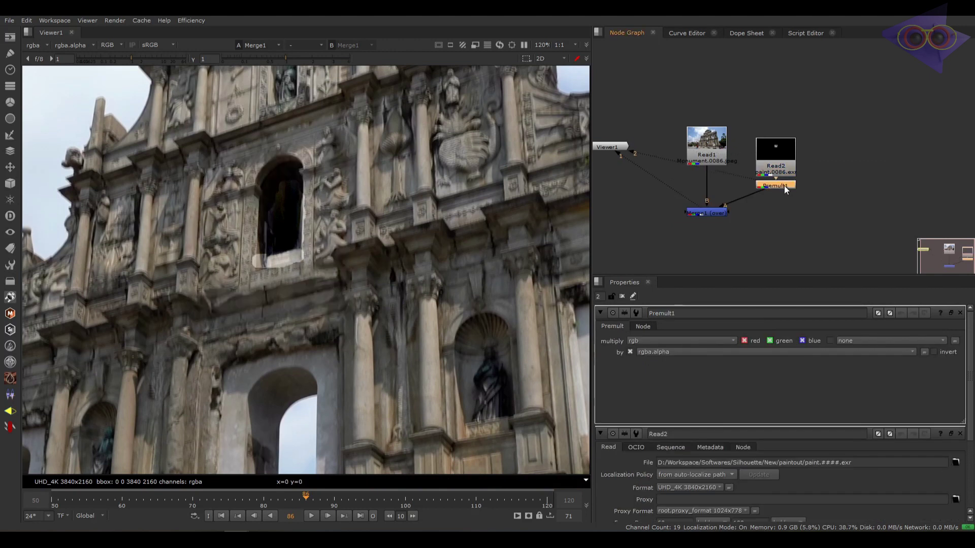
{"action": "left_click_drag", "start_coordinate": [784, 187], "coordinate": [782, 210]}
{"action": "scroll", "coordinate": [261, 240], "scroll_direction": "up", "scroll_amount": 3}
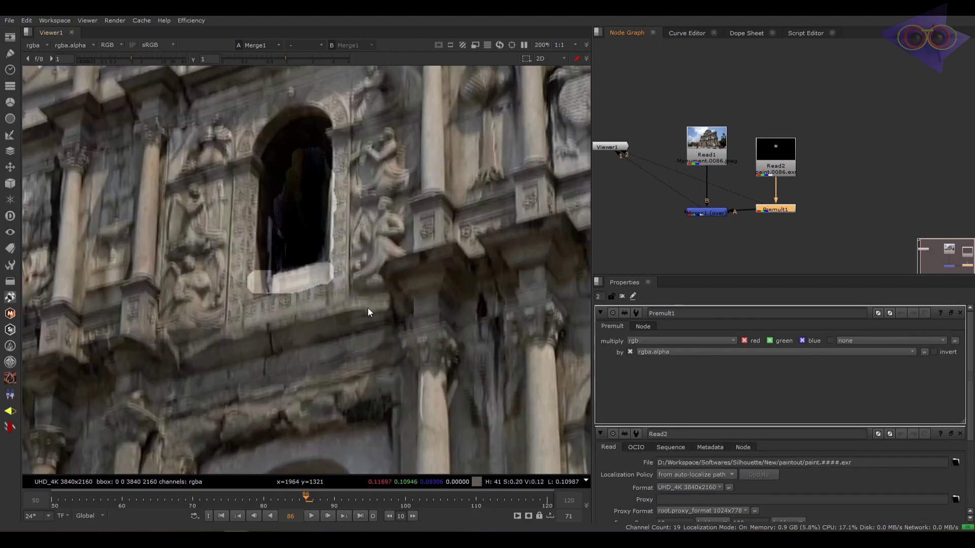
Step: Set the colorspace of the paint.####.exr Read node to sRGB
{"action": "double_click", "coordinate": [769, 167]}
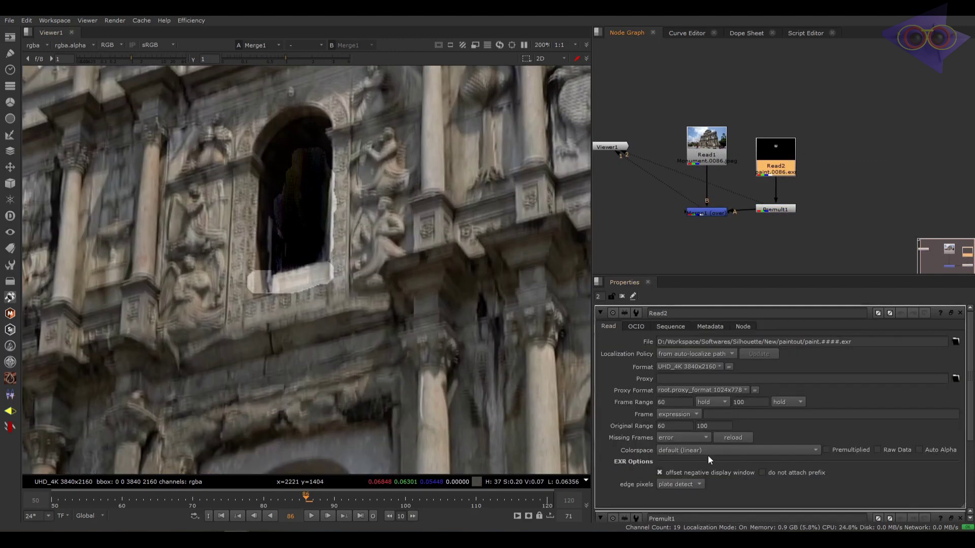
{"action": "left_click", "coordinate": [709, 450]}
{"action": "left_click", "coordinate": [690, 312]}
{"action": "scroll", "coordinate": [788, 175], "scroll_direction": "up", "scroll_amount": 3}
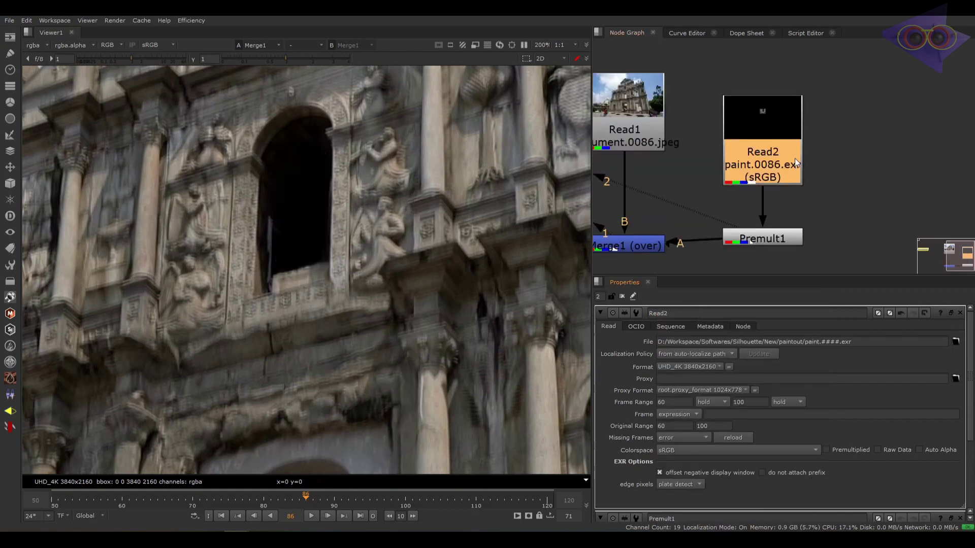
Step: Compare the plate with the merged result, and examine the niche patch on frames past 100
{"action": "scroll", "coordinate": [773, 182], "scroll_direction": "down", "scroll_amount": 4}
{"action": "left_click_drag", "start_coordinate": [703, 190], "coordinate": [715, 158]}
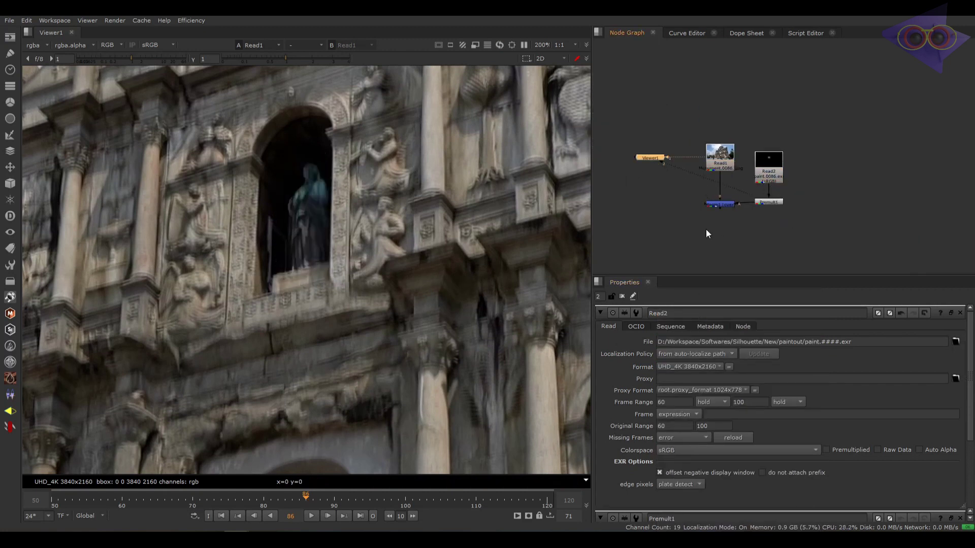
{"action": "left_click_drag", "start_coordinate": [706, 229], "coordinate": [742, 198]}
{"action": "key", "text": "2"}
{"action": "scroll", "coordinate": [315, 260], "scroll_direction": "down", "scroll_amount": 3}
{"action": "left_click_drag", "start_coordinate": [309, 504], "coordinate": [450, 501]}
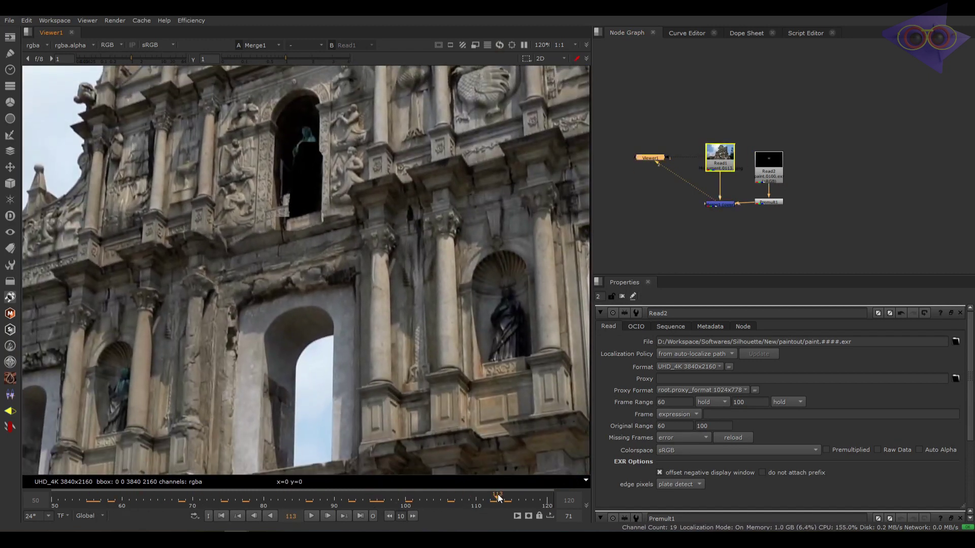
{"action": "scroll", "coordinate": [298, 167], "scroll_direction": "up", "scroll_amount": 5}
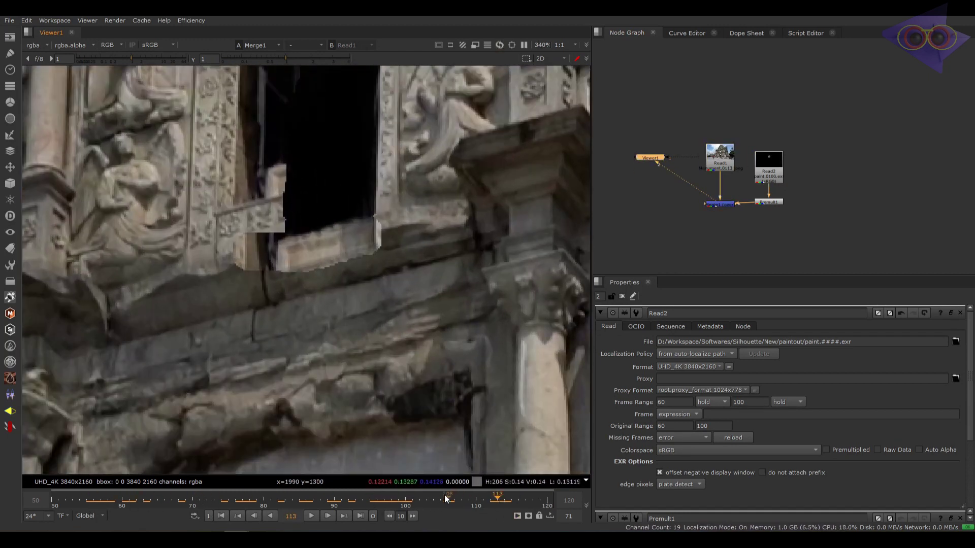
{"action": "left_click_drag", "start_coordinate": [444, 494], "coordinate": [409, 506]}
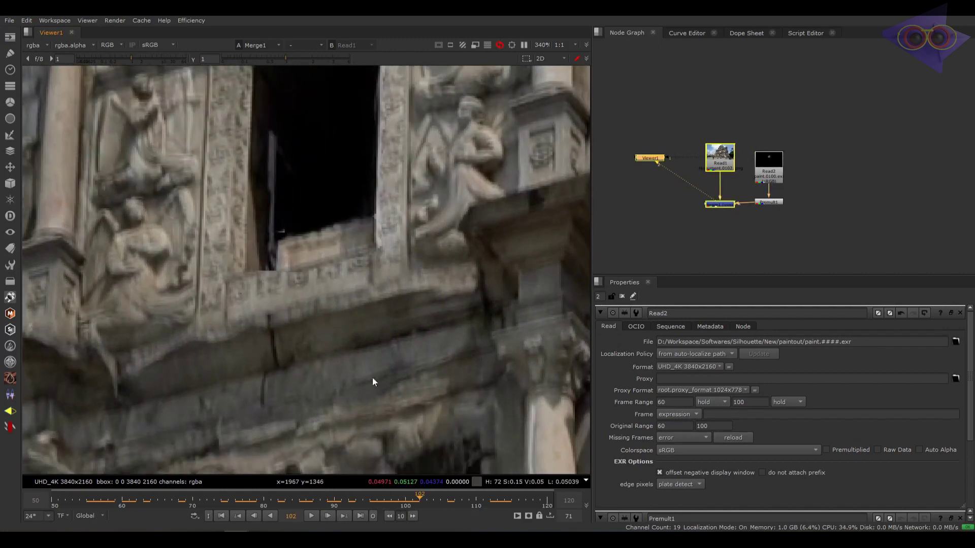
{"action": "scroll", "coordinate": [380, 252], "scroll_direction": "up", "scroll_amount": 5}
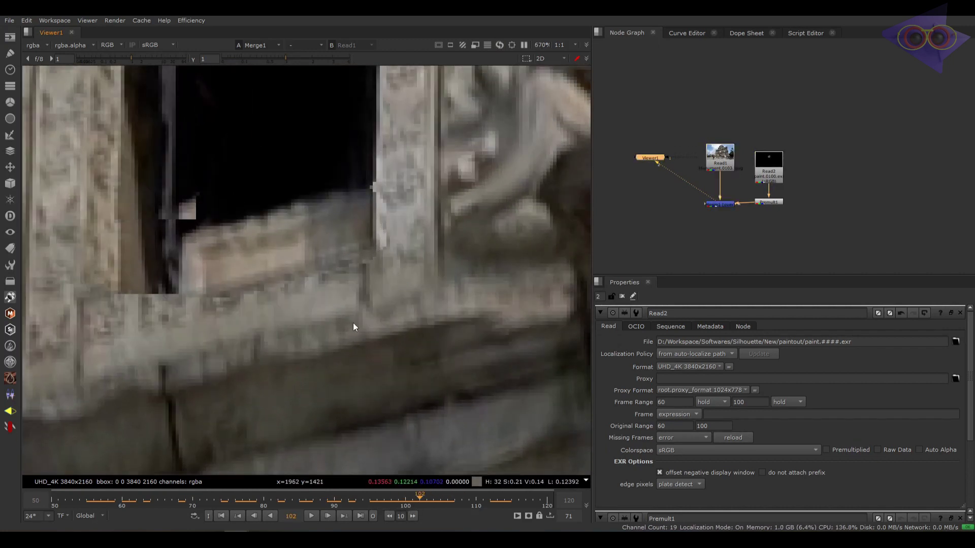
Step: Examine the merged niche patch at frame 60 and back to frame 57, comparing it with the plate
{"action": "left_click", "coordinate": [123, 505]}
{"action": "scroll", "coordinate": [476, 283], "scroll_direction": "down", "scroll_amount": 6}
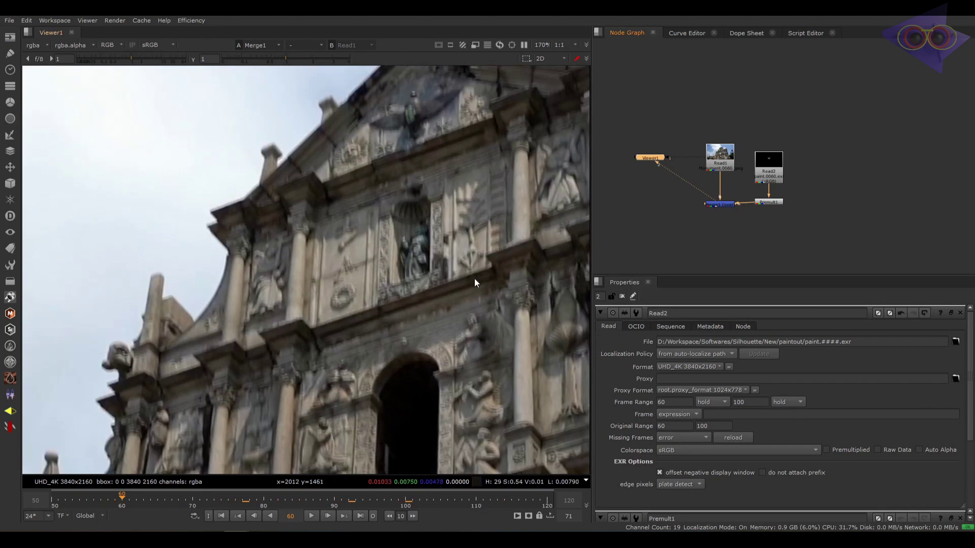
{"action": "scroll", "coordinate": [457, 330], "scroll_direction": "down", "scroll_amount": 2}
{"action": "scroll", "coordinate": [425, 283], "scroll_direction": "up", "scroll_amount": 8}
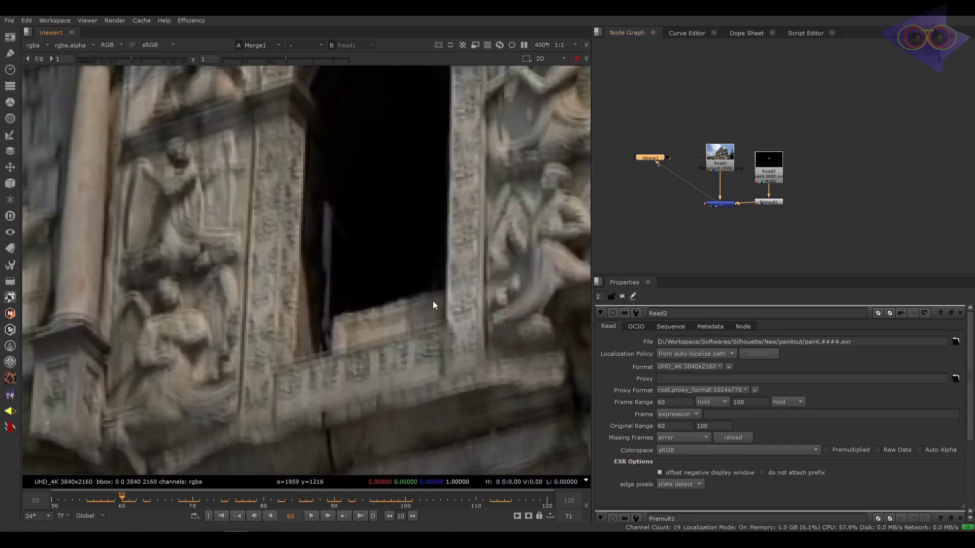
{"action": "key", "text": "Left"}
{"action": "key", "text": "Left"}
{"action": "key", "text": "Left"}
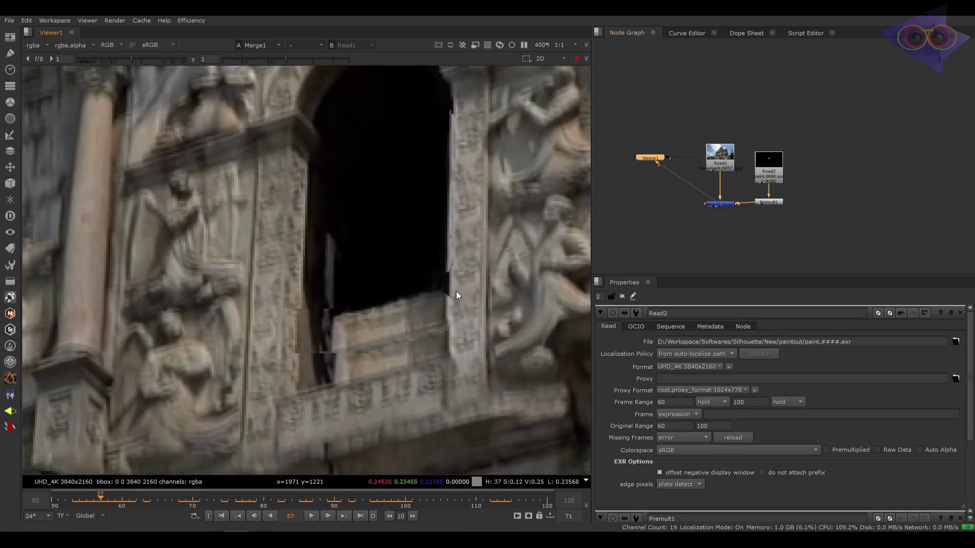
{"action": "left_click", "coordinate": [732, 155]}
{"action": "key", "text": "1"}
{"action": "key", "text": "2"}
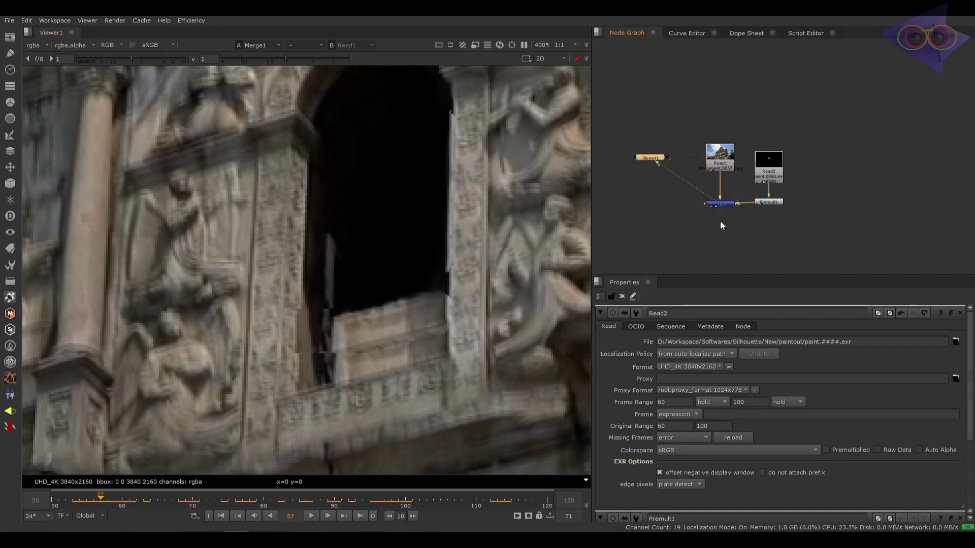
Step: Set the paint.####.exr Read node to show black both before and after its 60–100 frame range
{"action": "left_click", "coordinate": [776, 170]}
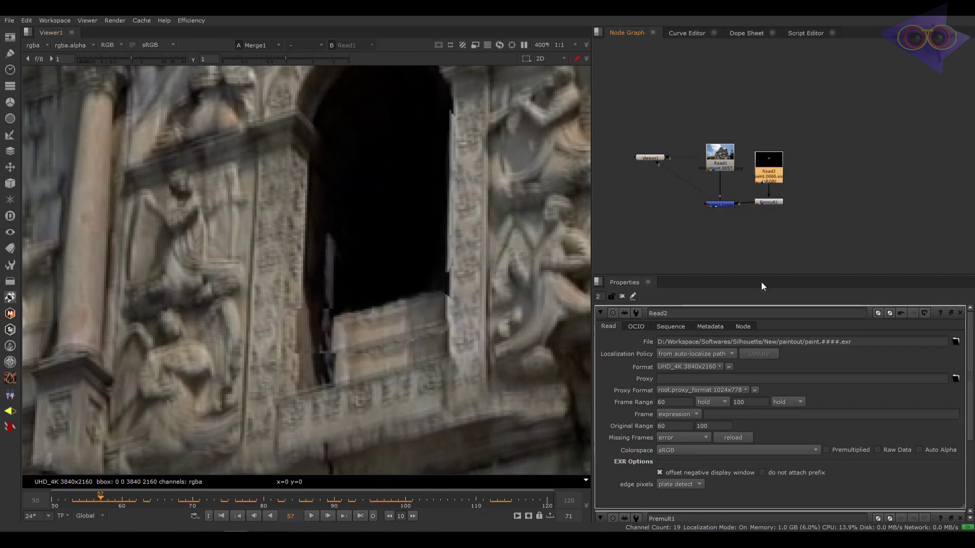
{"action": "left_click", "coordinate": [719, 402]}
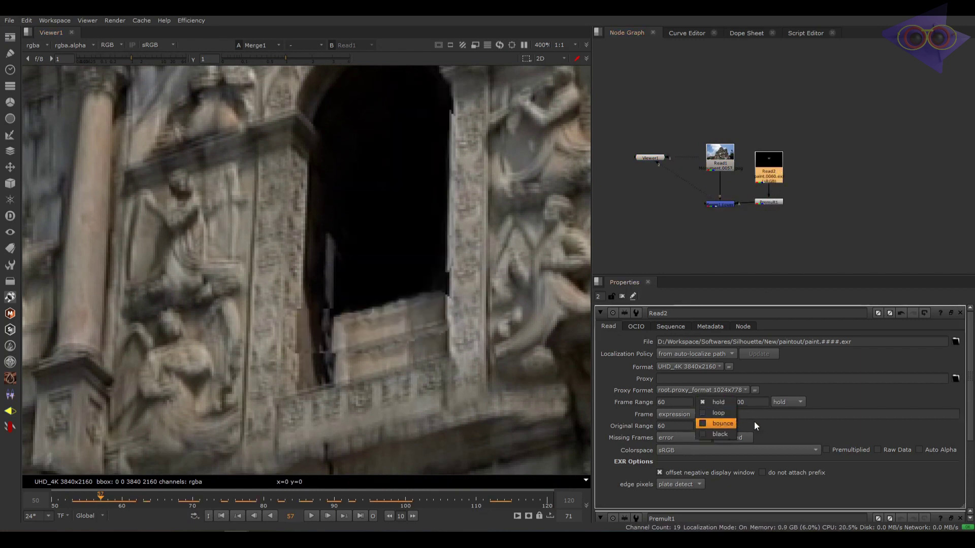
{"action": "left_click", "coordinate": [729, 434]}
{"action": "left_click", "coordinate": [803, 403]}
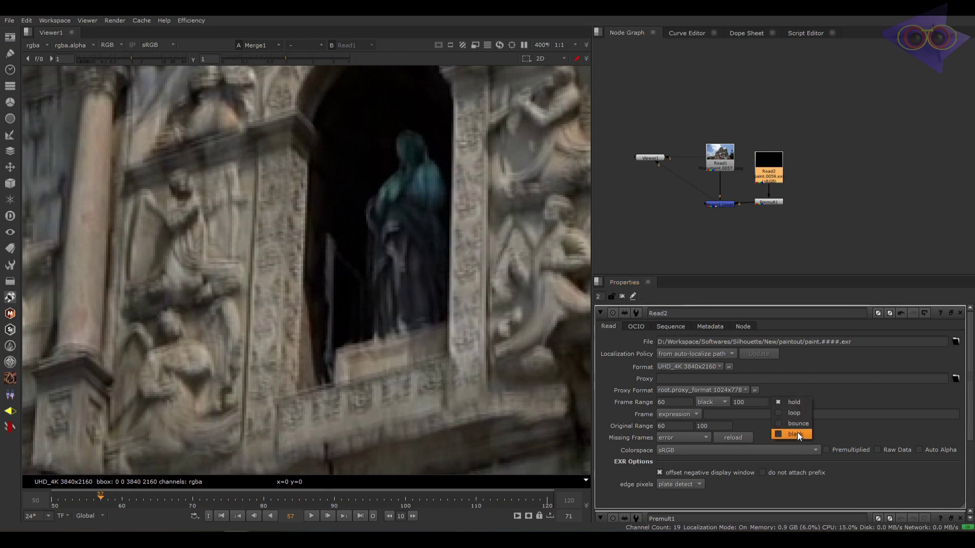
{"action": "left_click", "coordinate": [796, 433]}
Step: Check the merged niche patch inside the paint range, at frame 88 and around frames 99 and 100
{"action": "scroll", "coordinate": [324, 381], "scroll_direction": "down", "scroll_amount": 3}
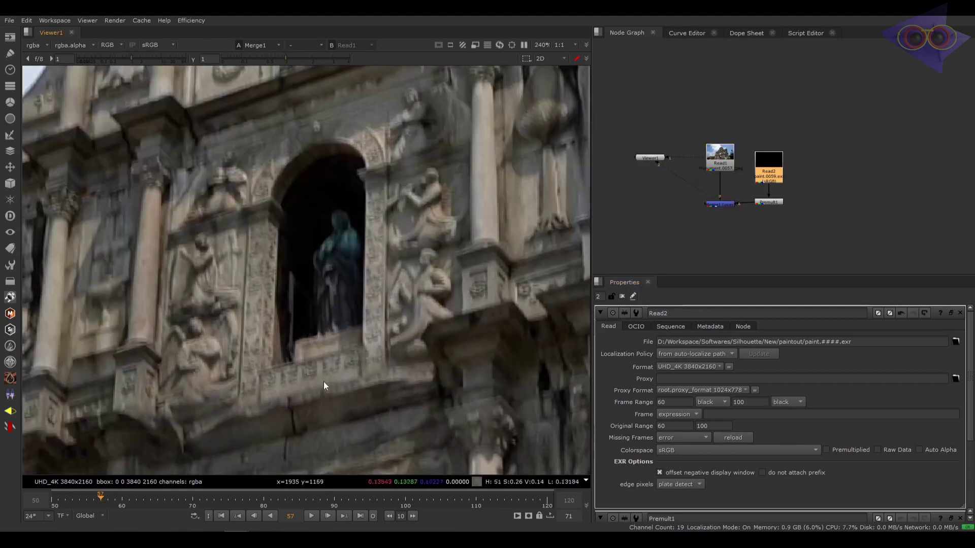
{"action": "left_click_drag", "start_coordinate": [222, 500], "coordinate": [320, 502]}
{"action": "scroll", "coordinate": [333, 448], "scroll_direction": "down", "scroll_amount": 2}
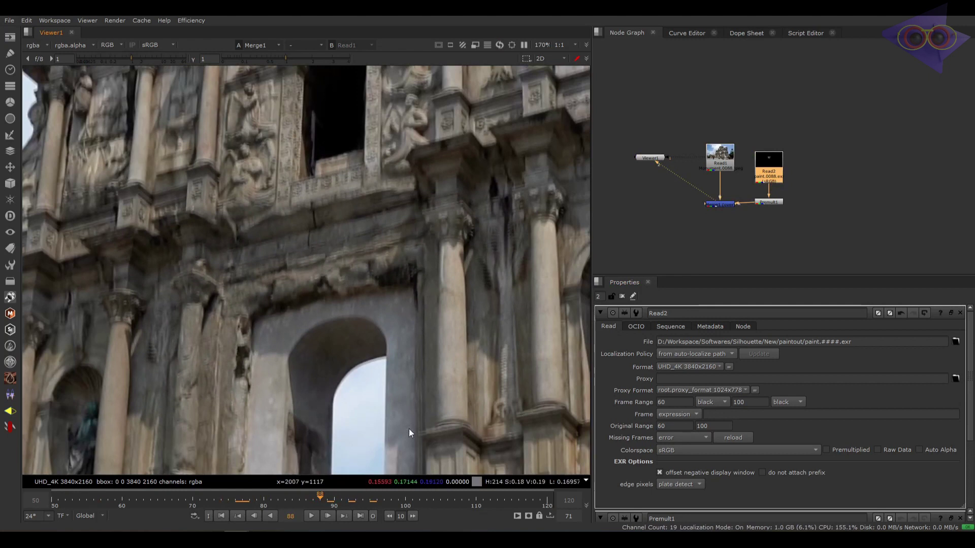
{"action": "left_click", "coordinate": [406, 499]}
{"action": "scroll", "coordinate": [360, 114], "scroll_direction": "up", "scroll_amount": 1}
{"action": "left_click_drag", "start_coordinate": [359, 114], "coordinate": [370, 173]}
{"action": "key", "text": "Right"}
{"action": "key", "text": "Left"}
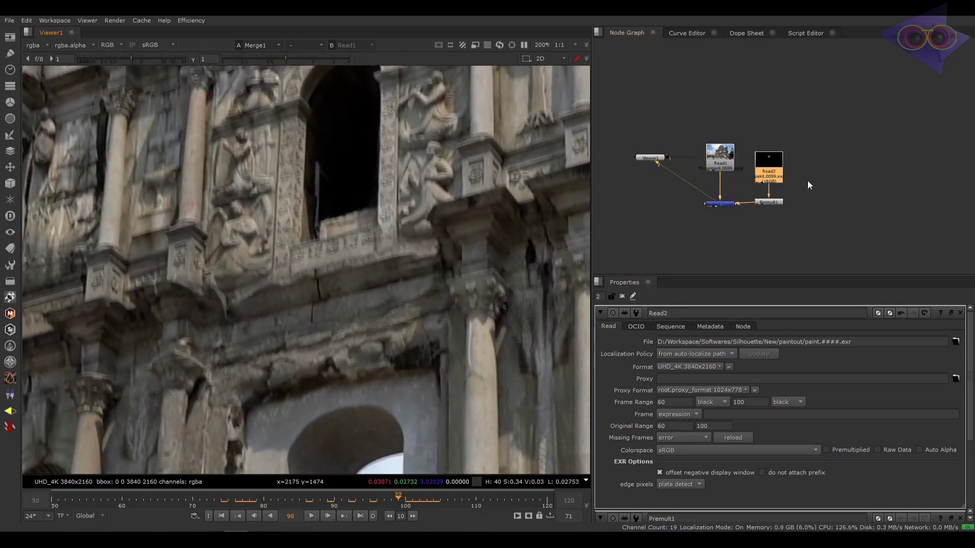
Step: Display the paint.####.exr Read node alone and compare frames 100 and 101 at the end of its range
{"action": "key", "text": "Right"}
{"action": "key", "text": "Right"}
{"action": "key", "text": "1"}
{"action": "key", "text": "Left"}
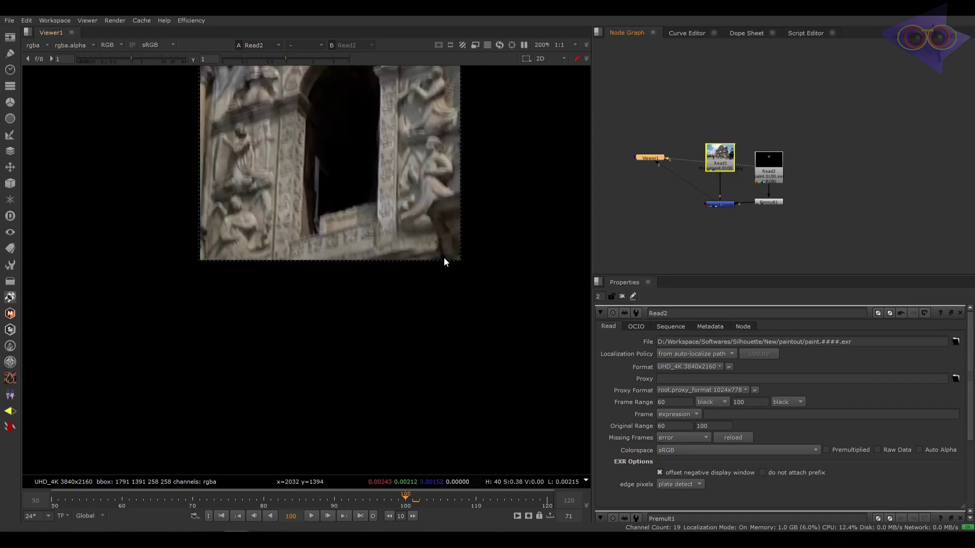
{"action": "key", "text": "Right"}
Step: Try loop for the paint.####.exr frames after 100, and set that option to hold
{"action": "left_click", "coordinate": [786, 402]}
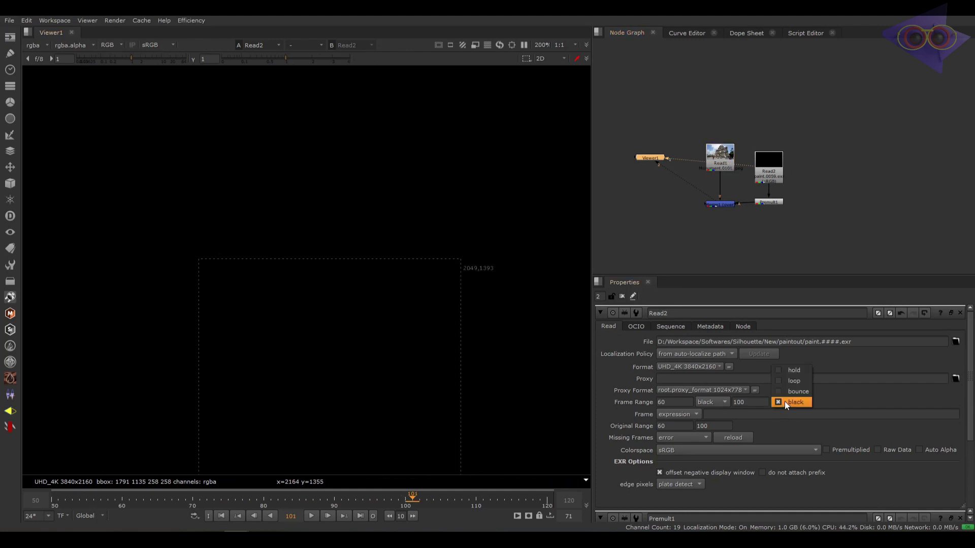
{"action": "left_click", "coordinate": [793, 380]}
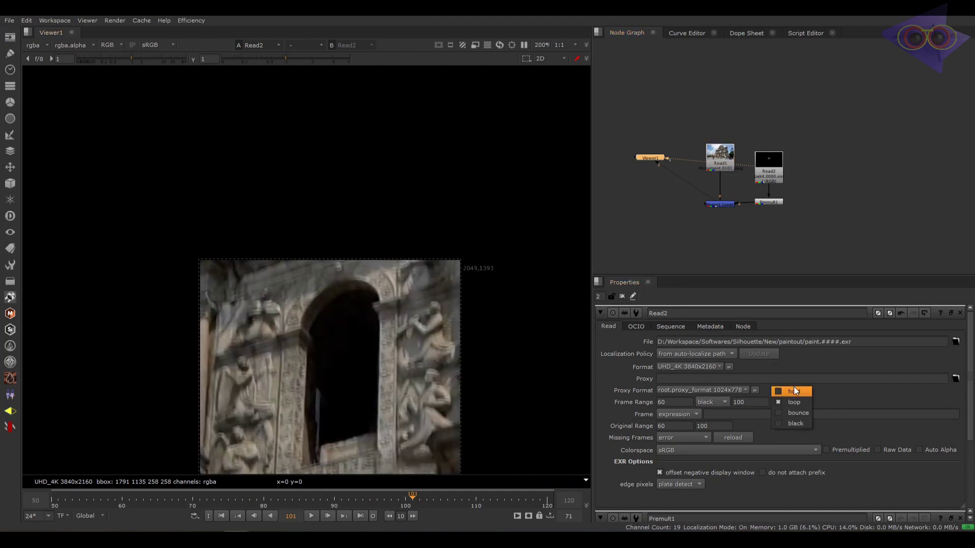
{"action": "left_click", "coordinate": [794, 390]}
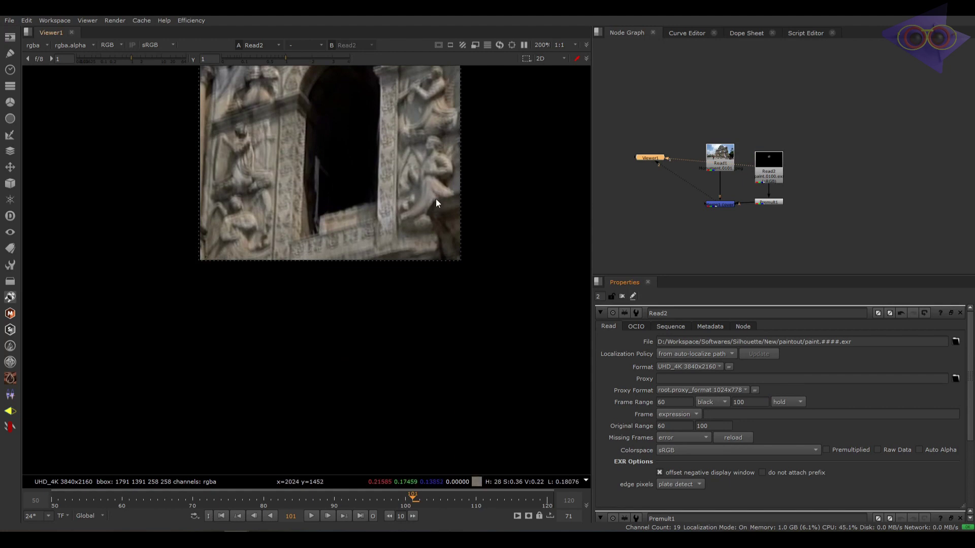
Step: Step through frames 98 to 104 to examine how the paint sequence behaves past its last frame
{"action": "key", "text": "Left"}
{"action": "key", "text": "Left"}
{"action": "key", "text": "Left"}
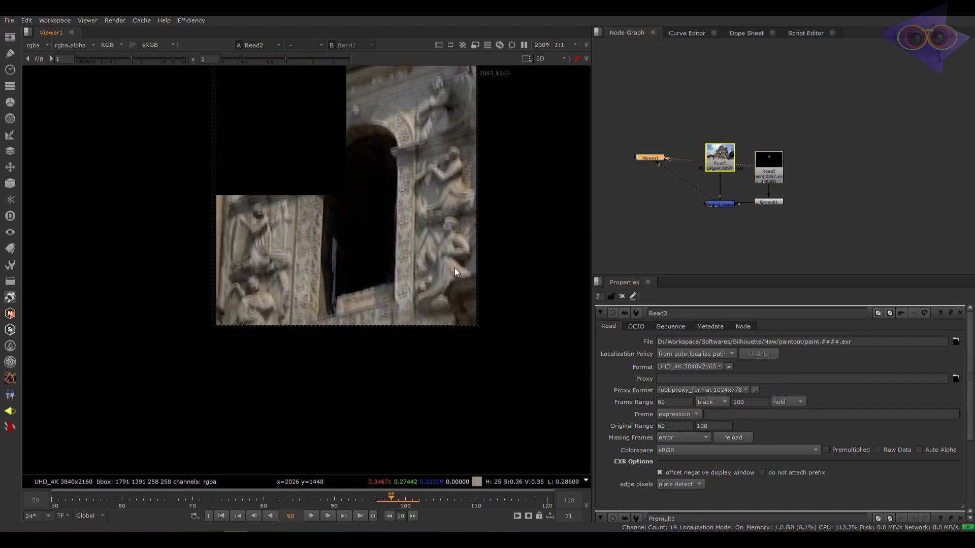
{"action": "key", "text": "Right"}
{"action": "key", "text": "Right"}
{"action": "key", "text": "Right"}
{"action": "key", "text": "Right"}
{"action": "key", "text": "Right"}
{"action": "key", "text": "Right"}
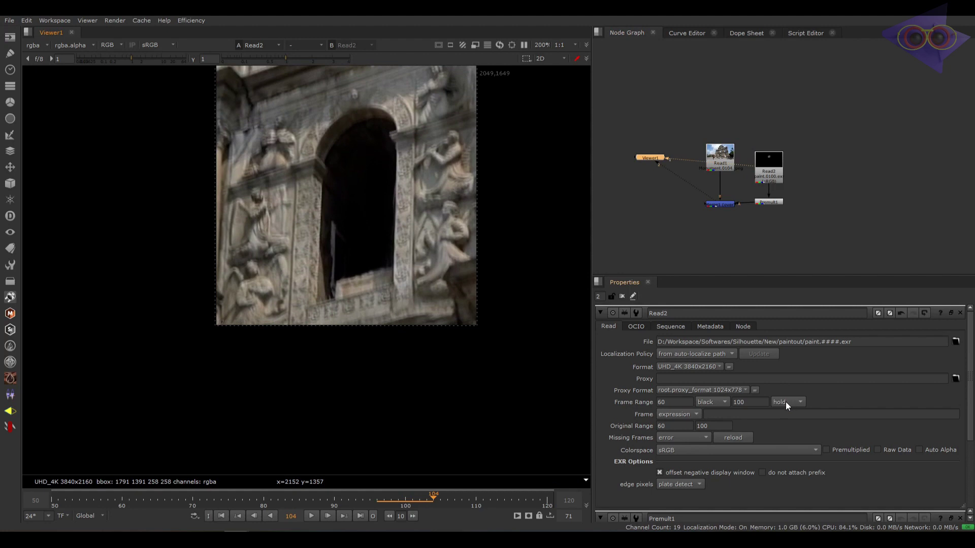
Step: Paste two copies of the paint.####.exr Read node into the empty graph area below the merge setup
{"action": "scroll", "coordinate": [771, 178], "scroll_direction": "down", "scroll_amount": 3}
{"action": "scroll", "coordinate": [797, 164], "scroll_direction": "up", "scroll_amount": 2}
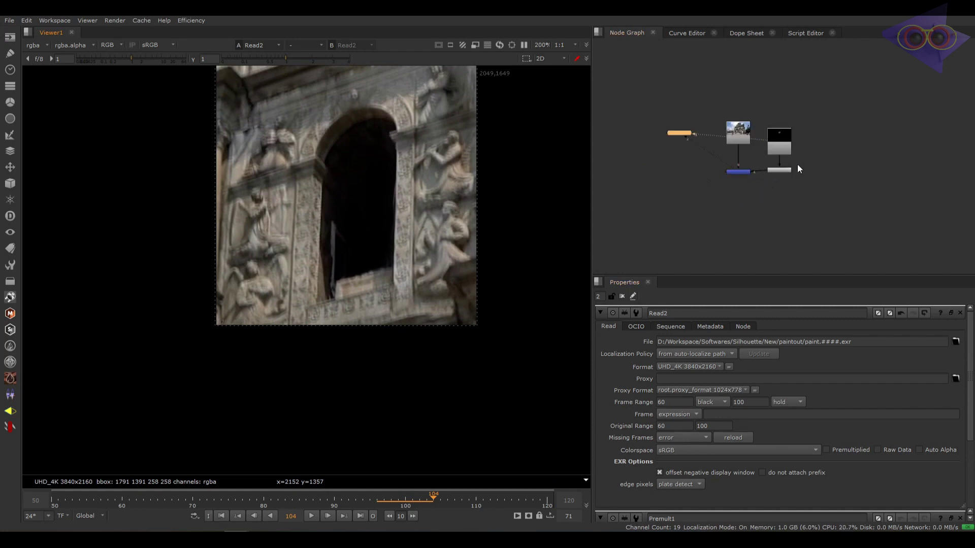
{"action": "left_click_drag", "start_coordinate": [812, 113], "coordinate": [777, 163]}
{"action": "left_click", "coordinate": [780, 144]}
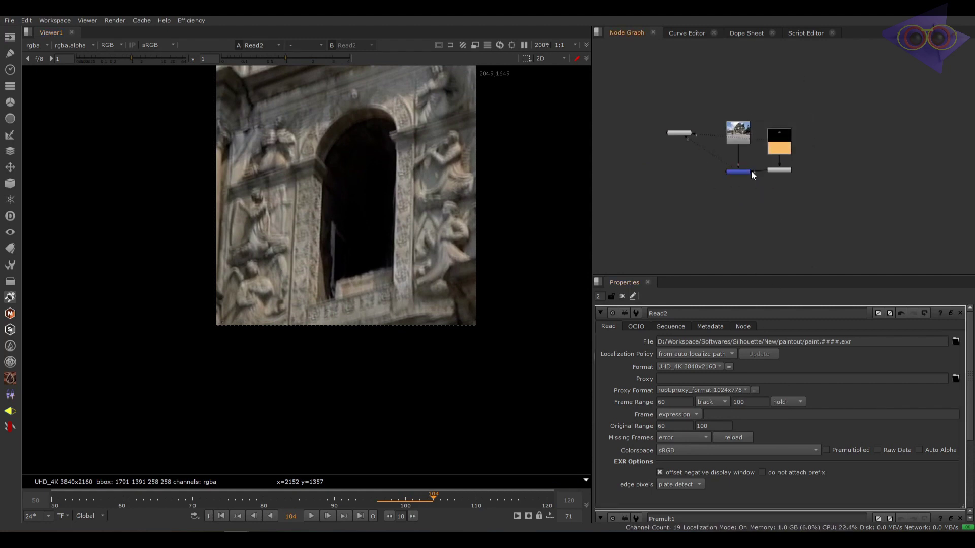
{"action": "scroll", "coordinate": [718, 177], "scroll_direction": "down", "scroll_amount": 5}
{"action": "left_click_drag", "start_coordinate": [704, 165], "coordinate": [694, 107]}
{"action": "left_click", "coordinate": [678, 156]}
{"action": "key", "text": "ctrl+v"}
{"action": "left_click", "coordinate": [759, 188]}
{"action": "key", "text": "ctrl+v"}
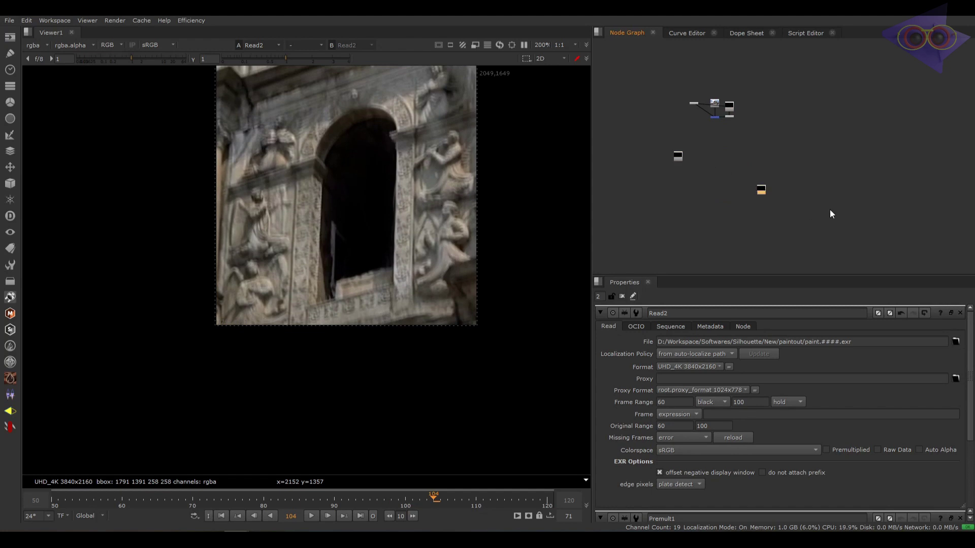
Step: Paste a third copy of the paint.####.exr Read node and set the before and after frame-range options to black on the last two copies
{"action": "key", "text": "ctrl+v"}
{"action": "left_click", "coordinate": [746, 201]}
{"action": "double_click", "coordinate": [761, 190]}
{"action": "left_click", "coordinate": [716, 402]}
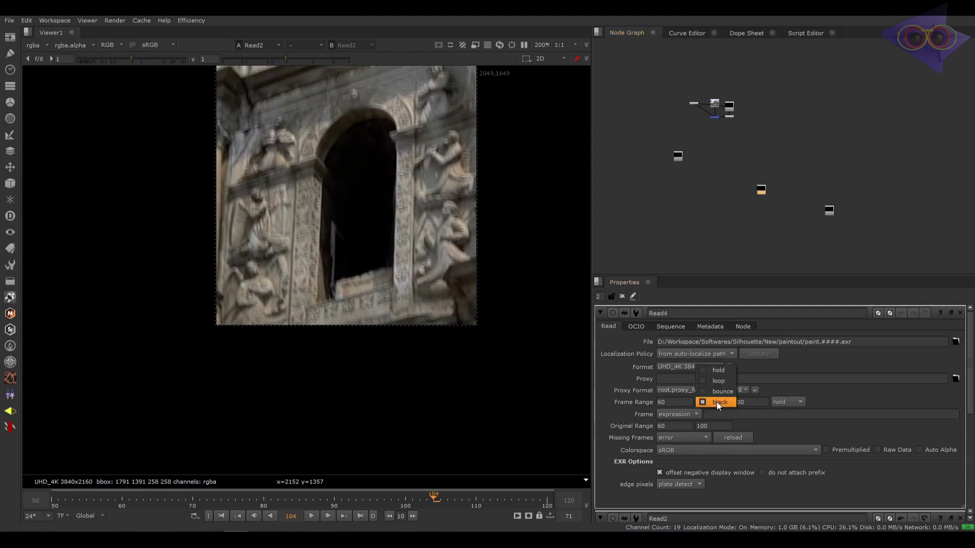
{"action": "left_click", "coordinate": [726, 400]}
{"action": "left_click", "coordinate": [787, 402]}
{"action": "left_click", "coordinate": [791, 437]}
{"action": "double_click", "coordinate": [829, 210]}
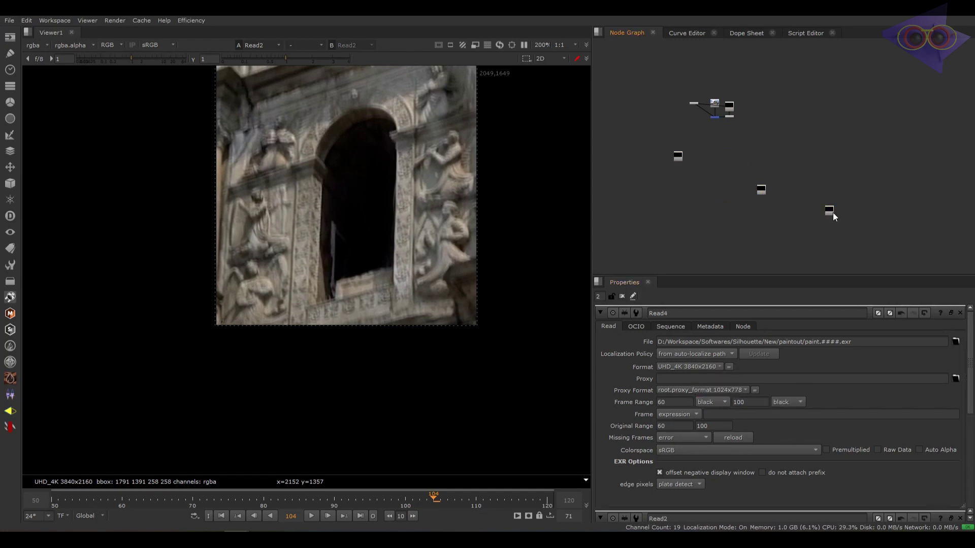
{"action": "left_click", "coordinate": [712, 402]}
{"action": "left_click", "coordinate": [714, 402]}
{"action": "left_click", "coordinate": [790, 401]}
{"action": "left_click", "coordinate": [796, 435]}
Step: Delete the three pasted copies of the paint.####.exr Read node
{"action": "left_click_drag", "start_coordinate": [858, 139], "coordinate": [590, 236]}
{"action": "key", "text": "Delete"}
Step: Open the original paint.####.exr Read node above the Premult and set its before-range option to hold
{"action": "scroll", "coordinate": [742, 110], "scroll_direction": "up", "scroll_amount": 5}
{"action": "double_click", "coordinate": [759, 119]}
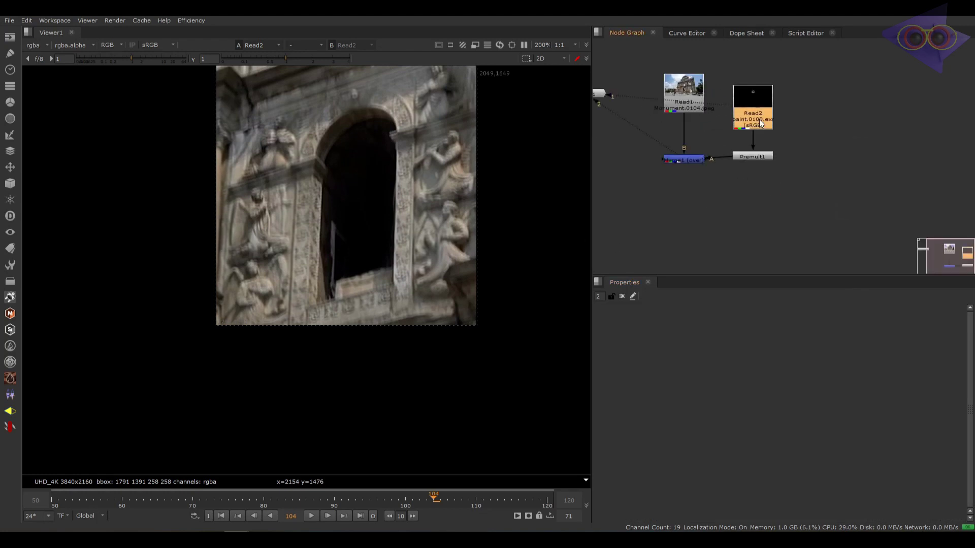
{"action": "left_click", "coordinate": [791, 402]}
{"action": "left_click", "coordinate": [793, 404]}
{"action": "left_click", "coordinate": [723, 400]}
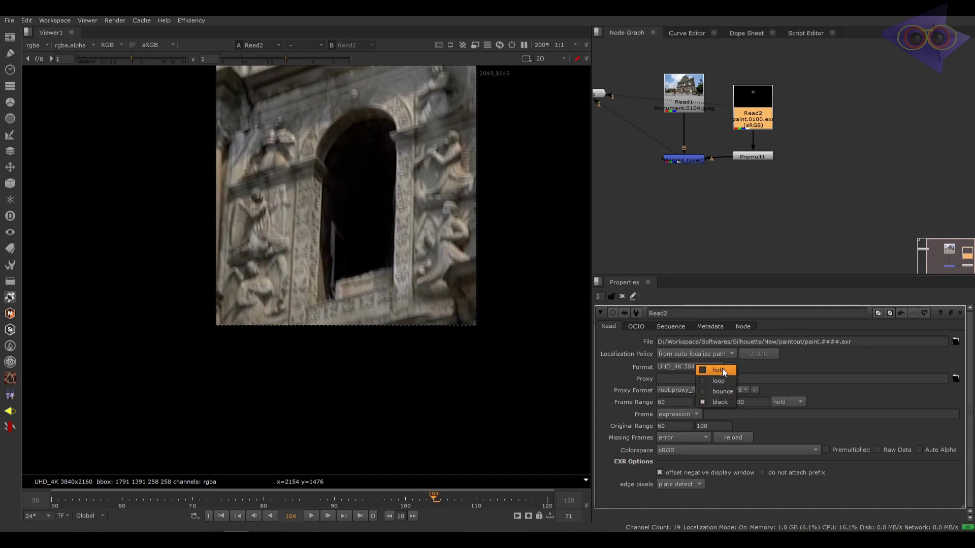
{"action": "left_click", "coordinate": [722, 369]}
Step: Try black for missing frames on the paint.####.exr Read node, and restore that option to error
{"action": "left_click", "coordinate": [699, 438]}
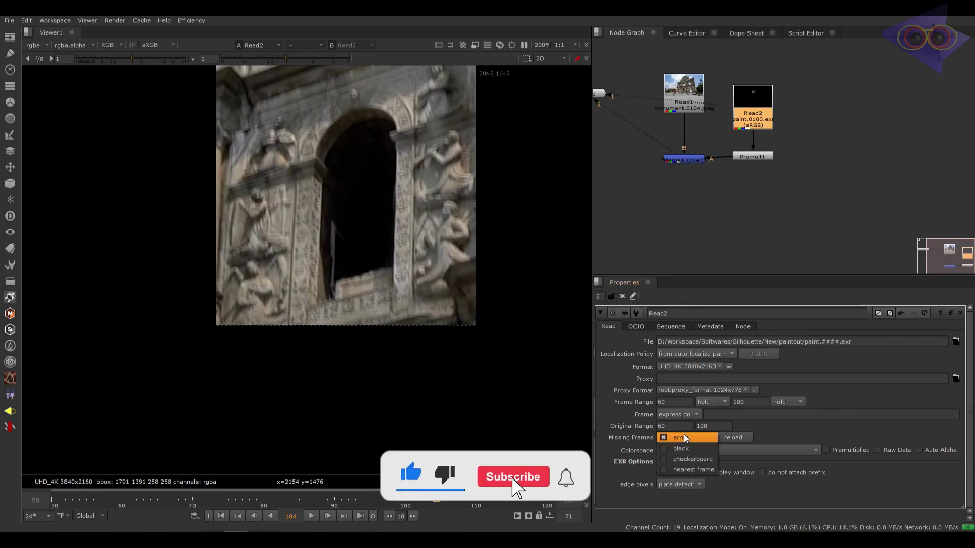
{"action": "left_click", "coordinate": [684, 445]}
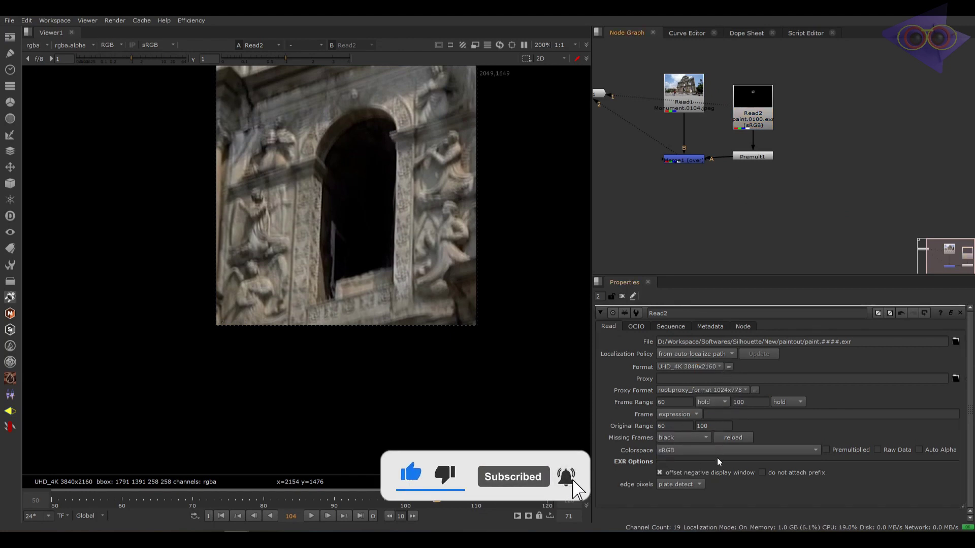
{"action": "left_click", "coordinate": [684, 437]}
{"action": "left_click", "coordinate": [684, 429]}
Step: Show the Merge result in the viewer and move the paint Read and Premult nodes farther away from the Merge node
{"action": "left_click", "coordinate": [754, 157]}
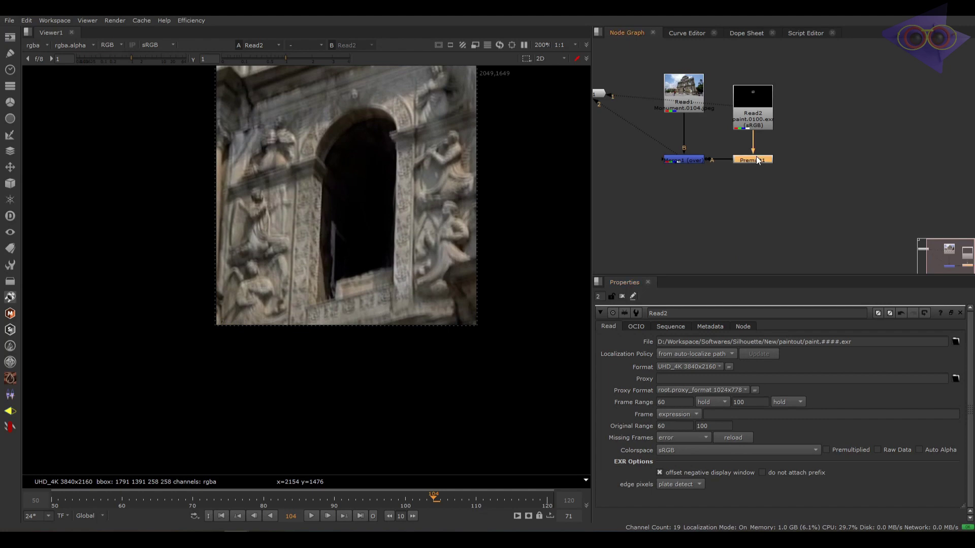
{"action": "scroll", "coordinate": [726, 194], "scroll_direction": "down", "scroll_amount": 2}
{"action": "key", "text": "ctrl+z"}
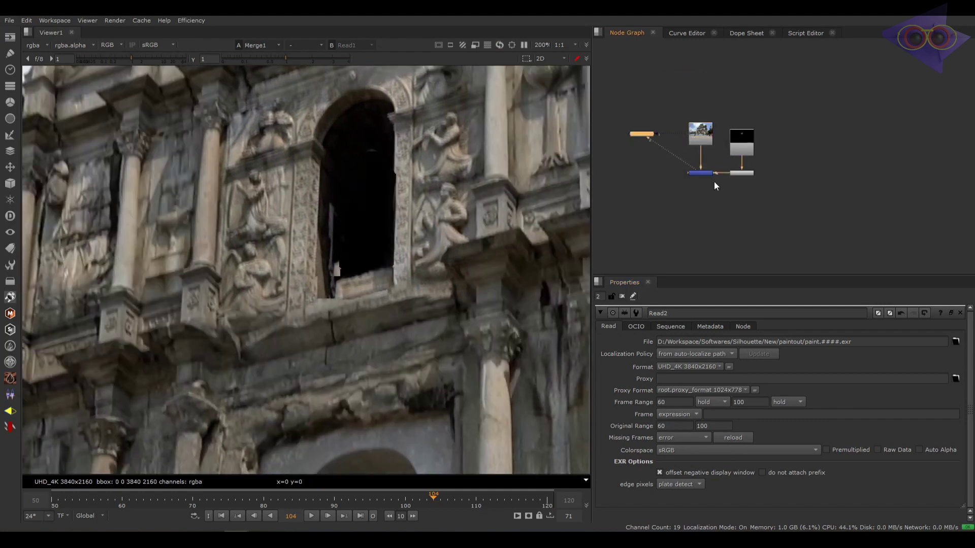
{"action": "left_click_drag", "start_coordinate": [781, 105], "coordinate": [764, 173]}
{"action": "left_click", "coordinate": [725, 181]}
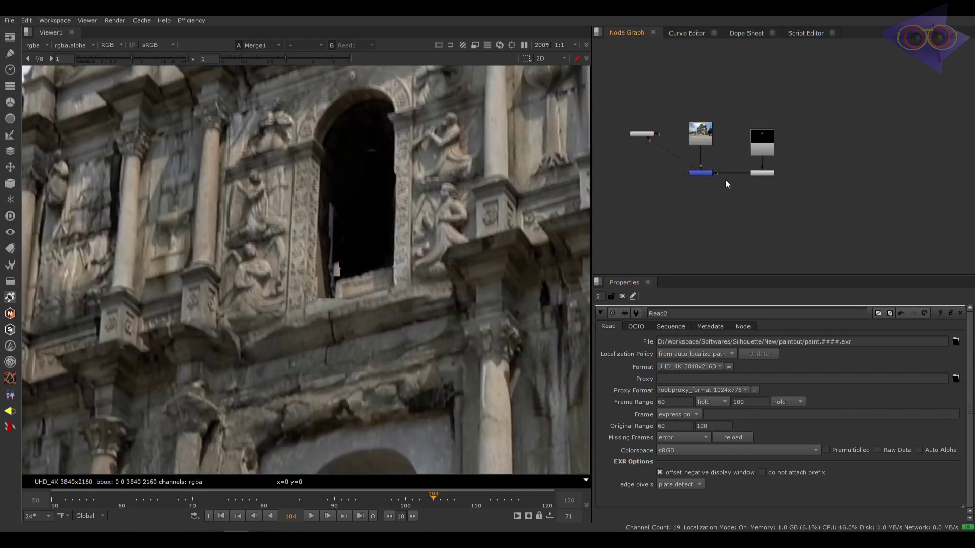
{"action": "left_click", "coordinate": [700, 173]}
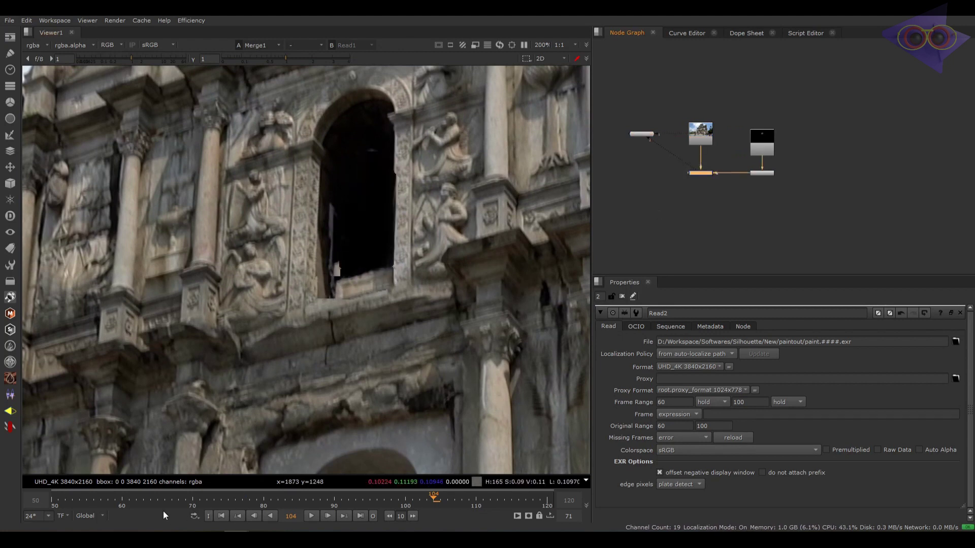
Step: Run Silhouette_readFix on the paint.####.exr Read node to set its before and after frame-range options to black
{"action": "scroll", "coordinate": [390, 273], "scroll_direction": "up", "scroll_amount": 3}
{"action": "scroll", "coordinate": [396, 262], "scroll_direction": "down", "scroll_amount": 3}
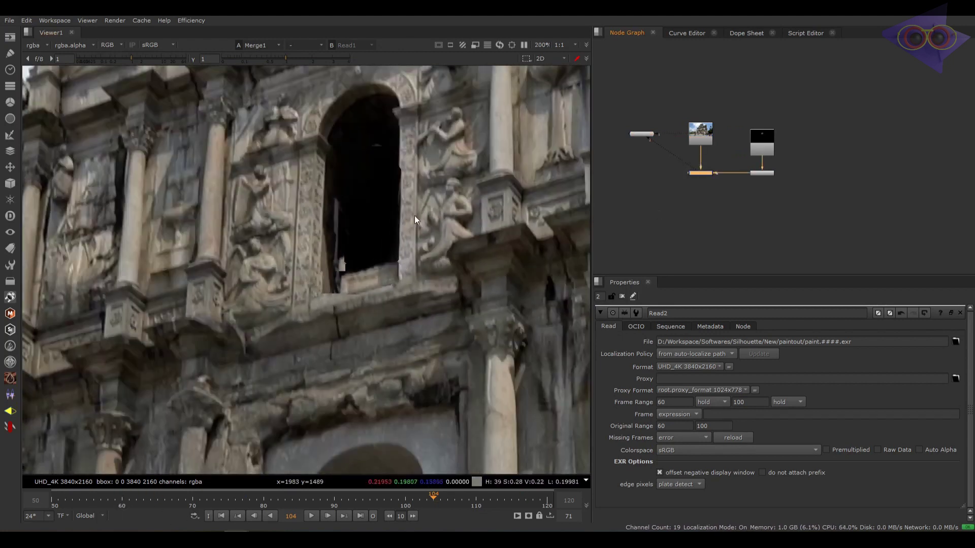
{"action": "left_click_drag", "start_coordinate": [414, 215], "coordinate": [417, 259]}
{"action": "left_click", "coordinate": [193, 21]}
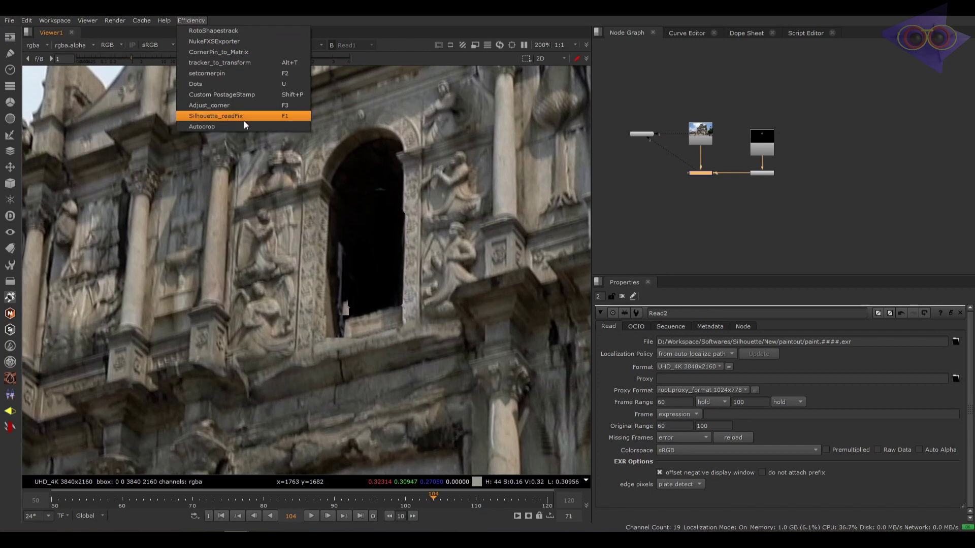
{"action": "left_click", "coordinate": [301, 118]}
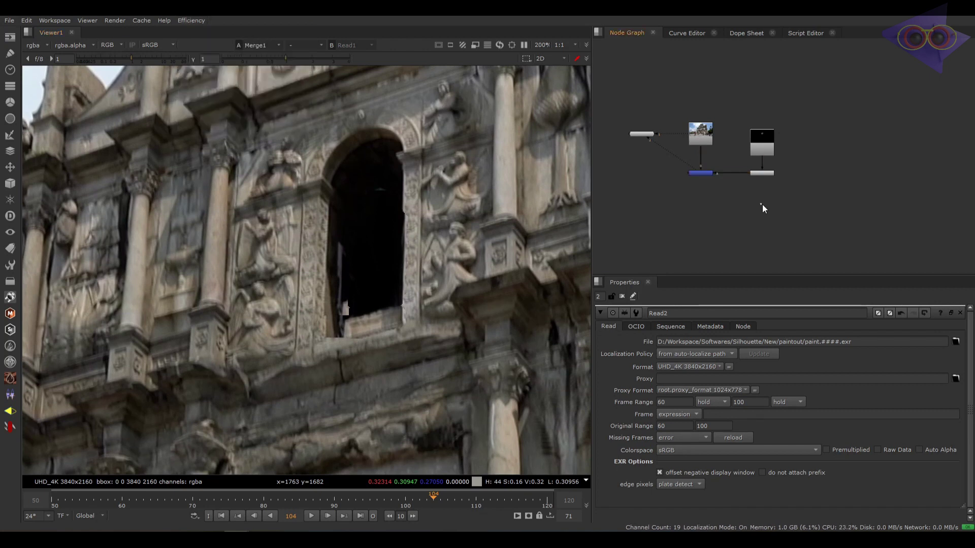
{"action": "left_click", "coordinate": [193, 21]}
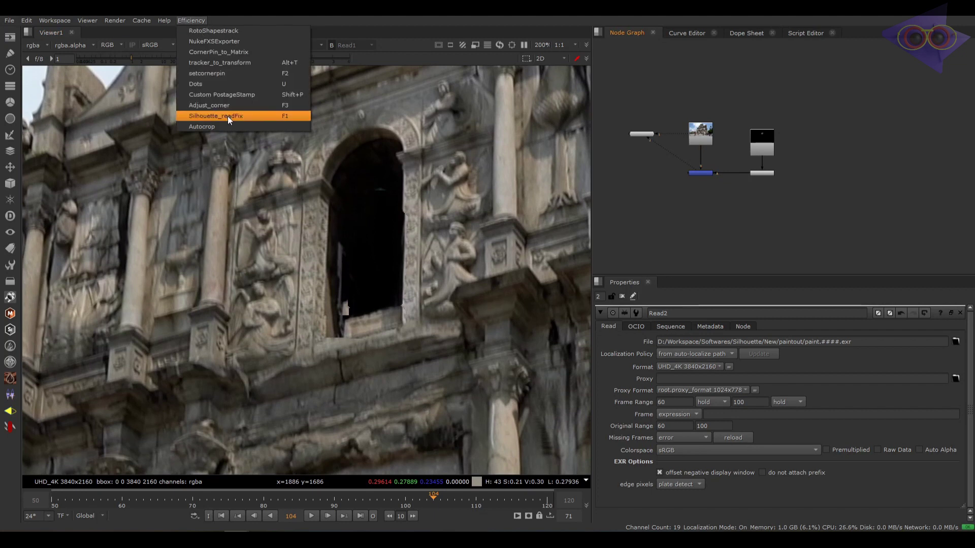
{"action": "left_click", "coordinate": [299, 117]}
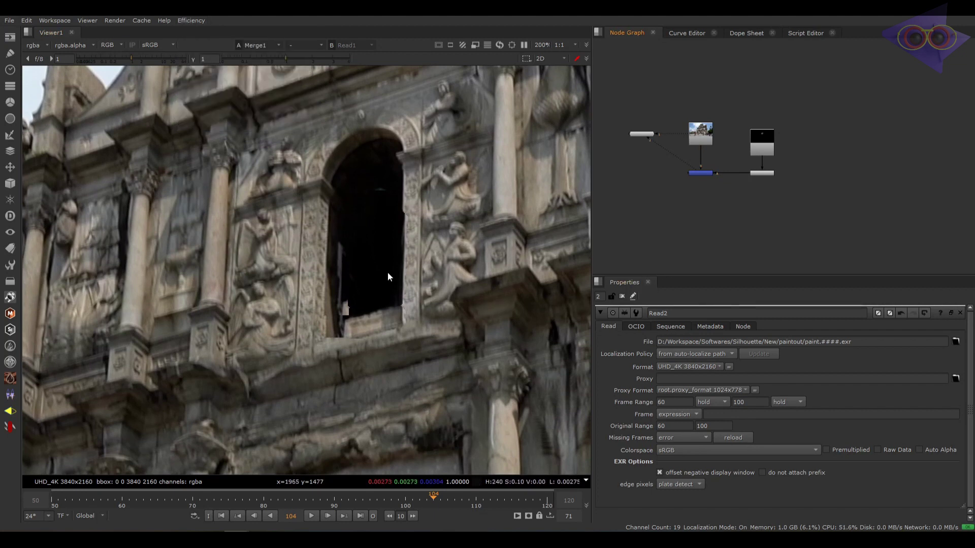
{"action": "left_click", "coordinate": [767, 141]}
{"action": "left_click", "coordinate": [193, 20]}
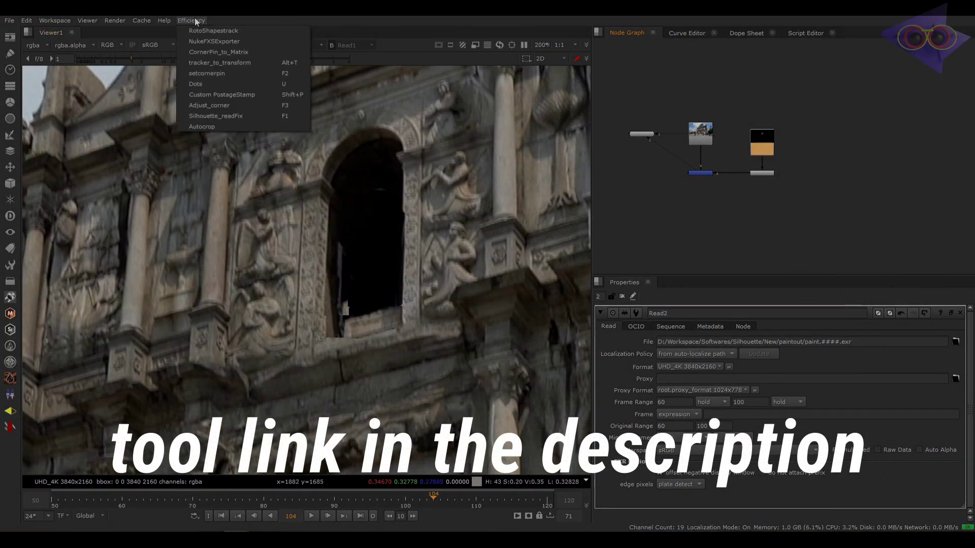
{"action": "left_click", "coordinate": [216, 126]}
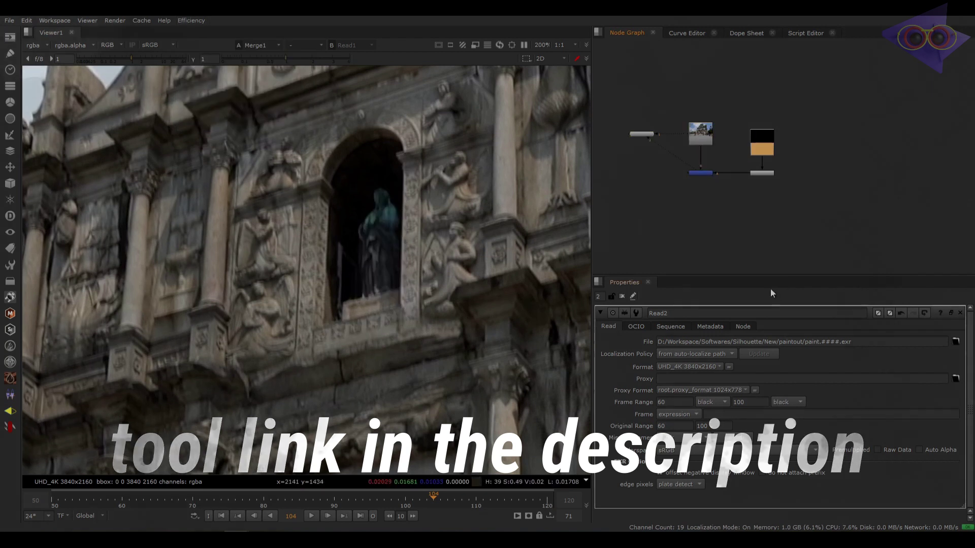